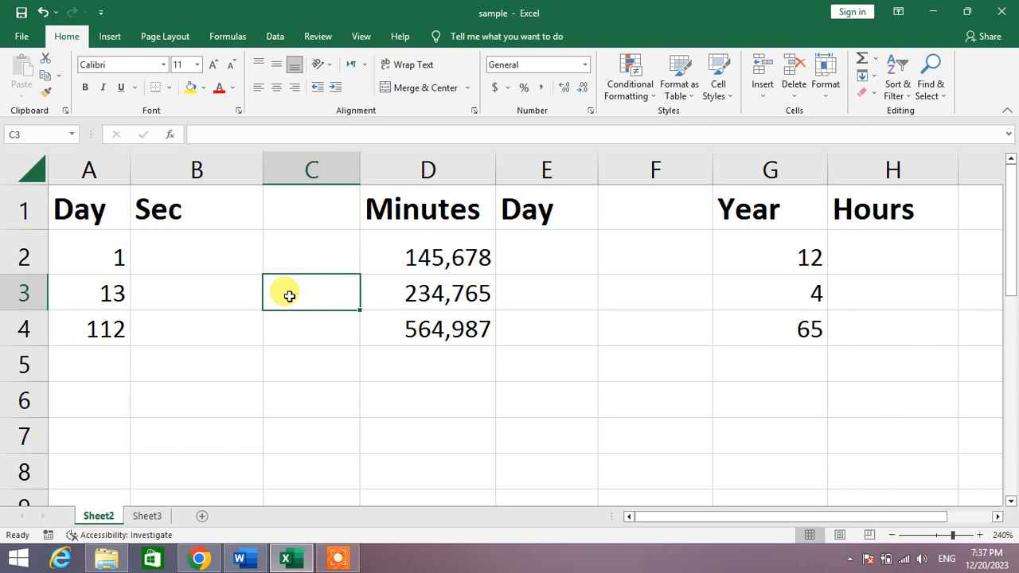
Step: Examine the source values in the Day, Minutes and Year columns
click(105, 252)
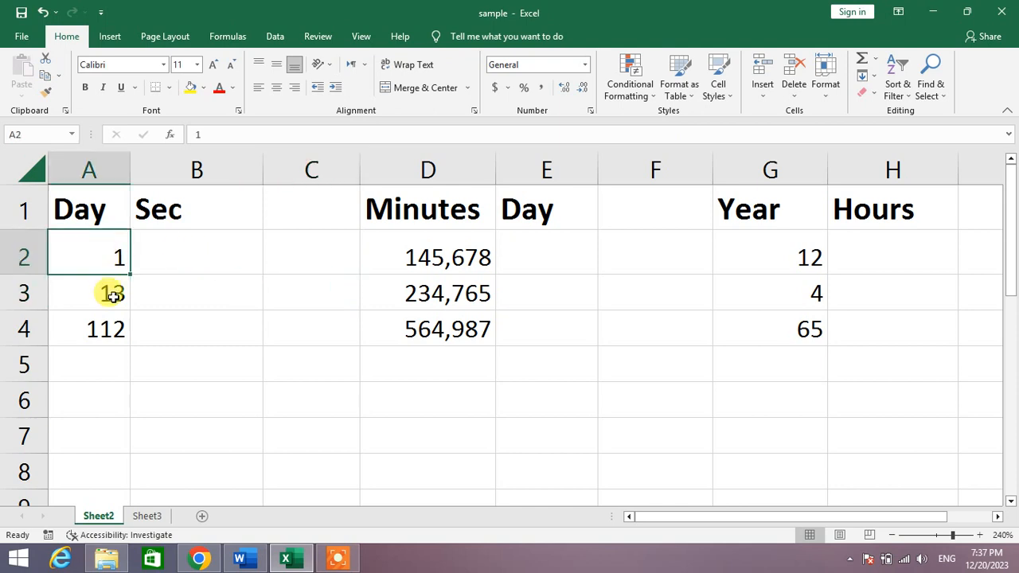
click(113, 295)
click(109, 326)
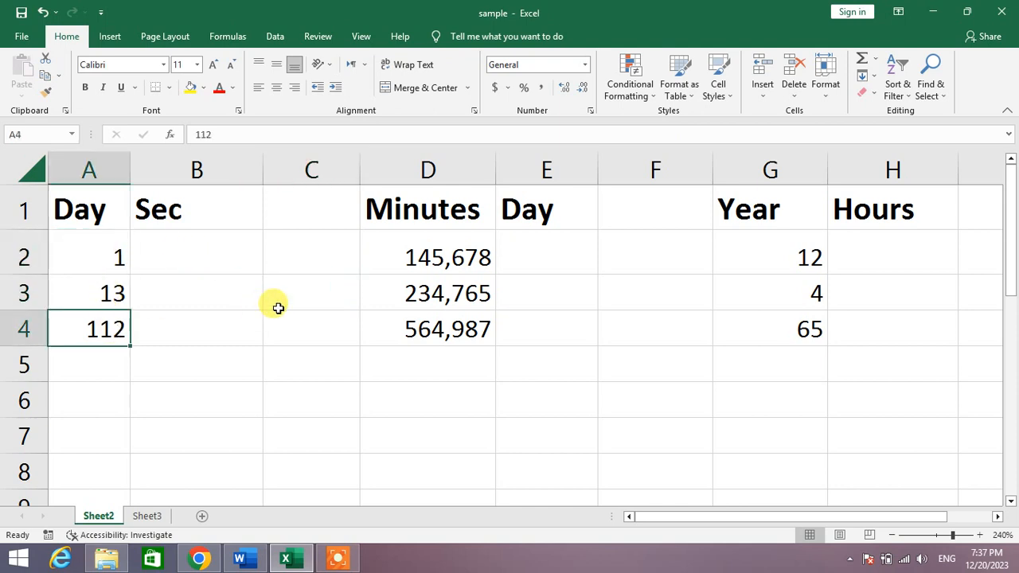
click(437, 264)
click(441, 319)
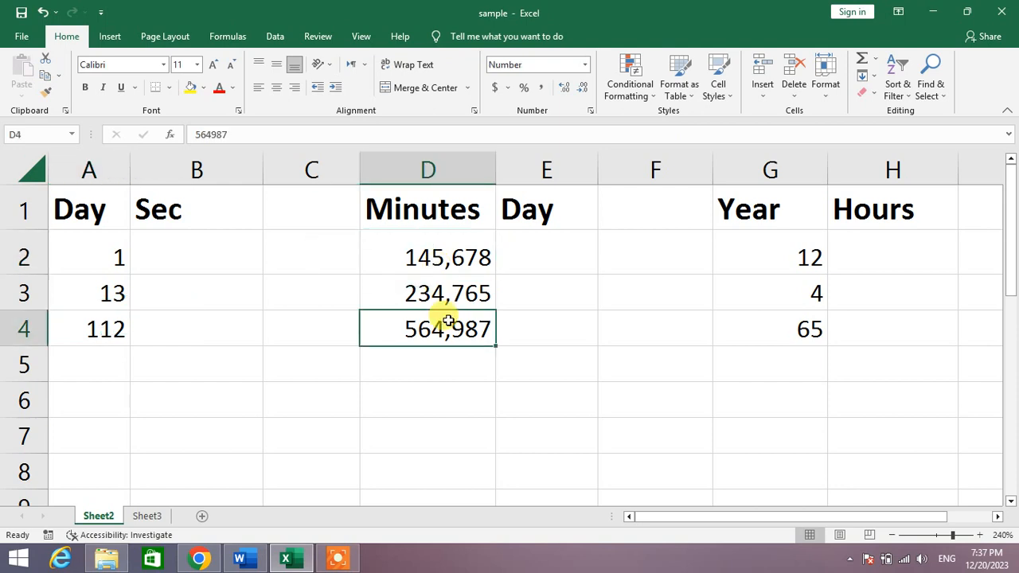
click(779, 252)
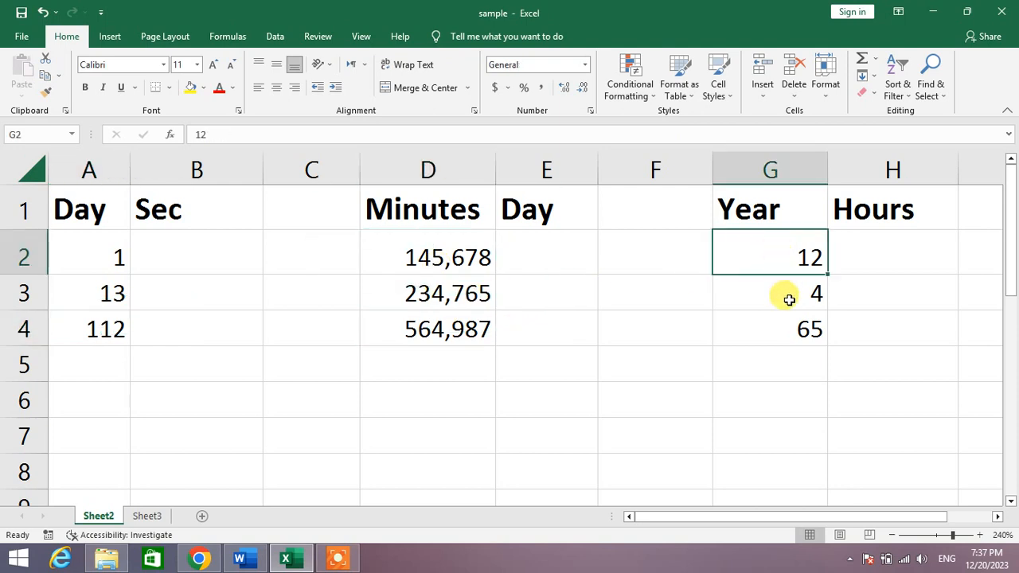
click(786, 296)
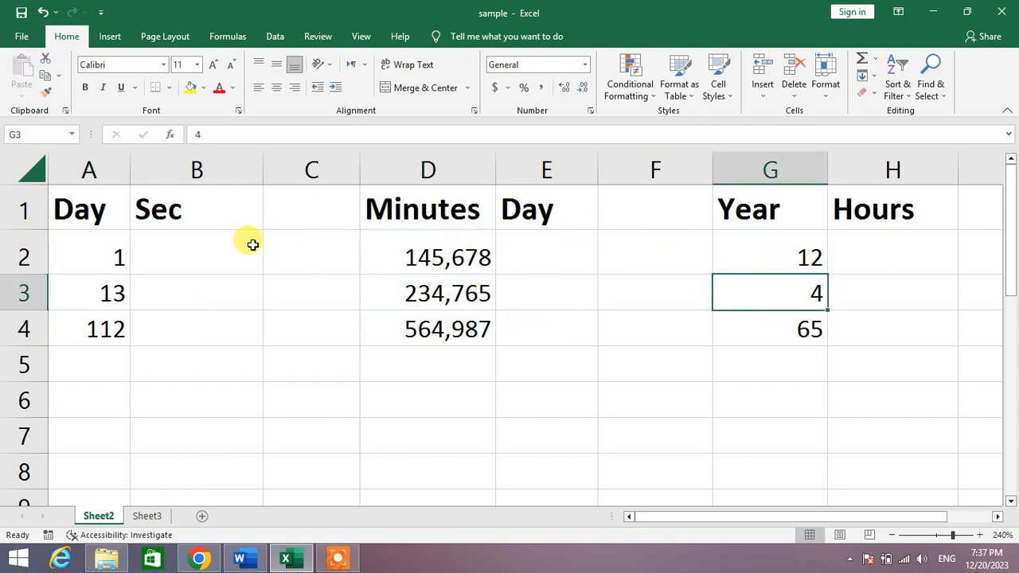
Step: Enter the formula =CONVERT(A2,"day","sec") in cell B2 to convert the first Day value to seconds
click(200, 250)
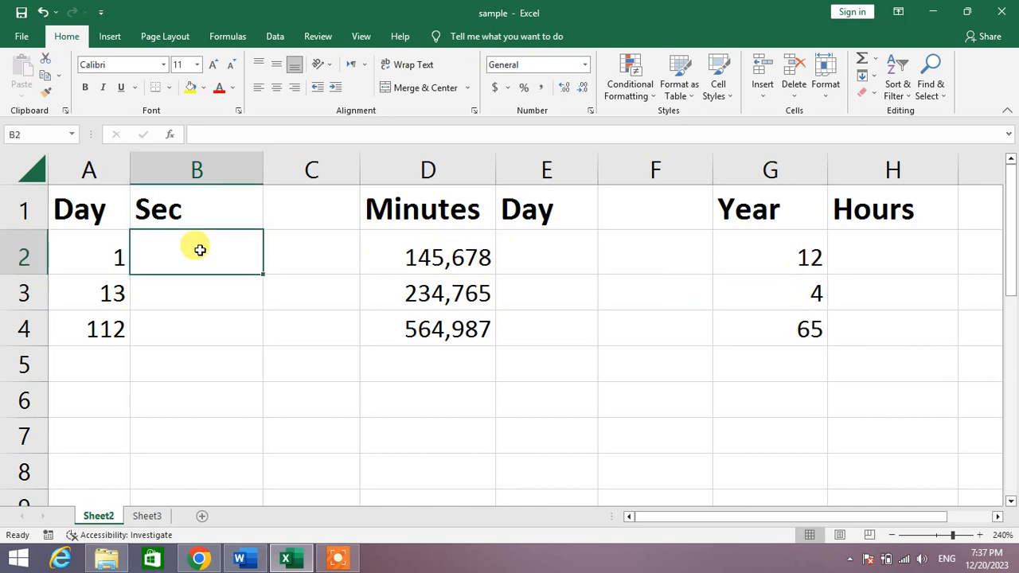
text(=)
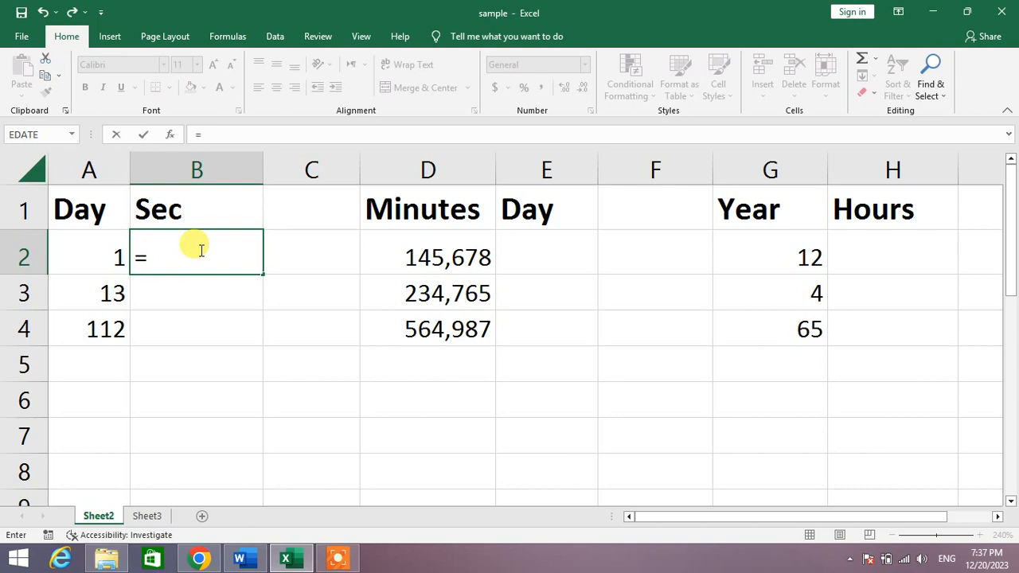
text(Convert)
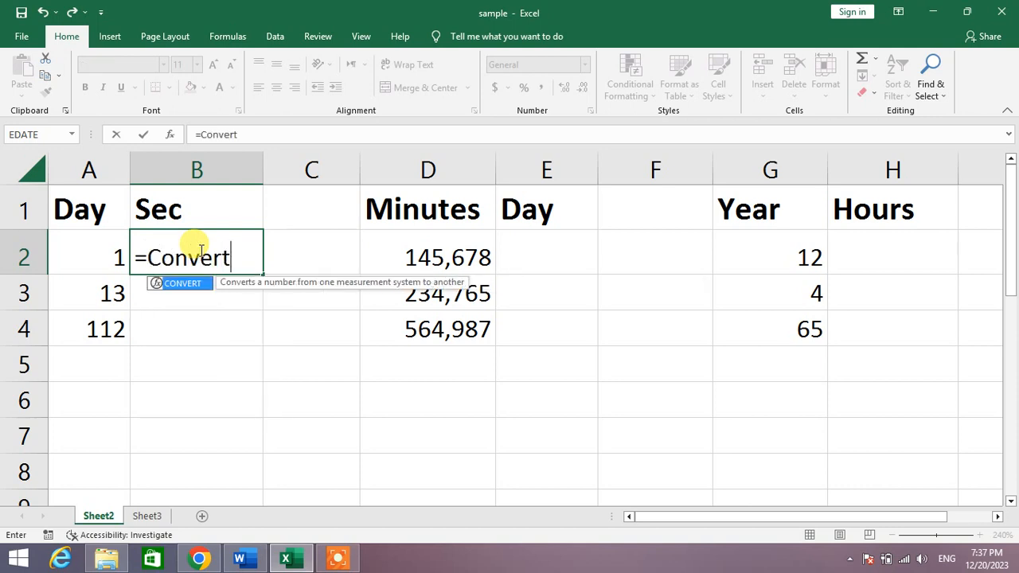
text(()
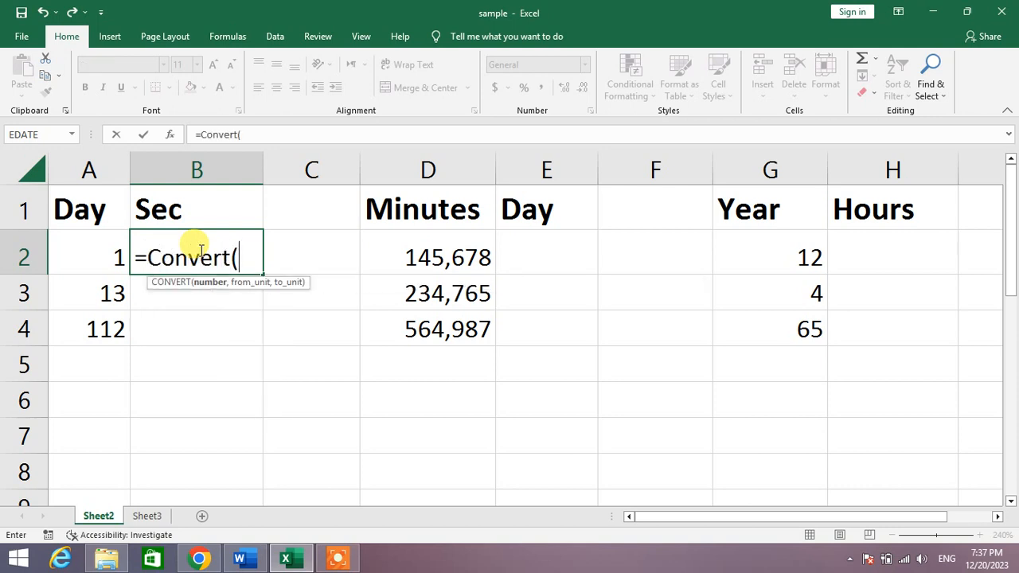
click(111, 251)
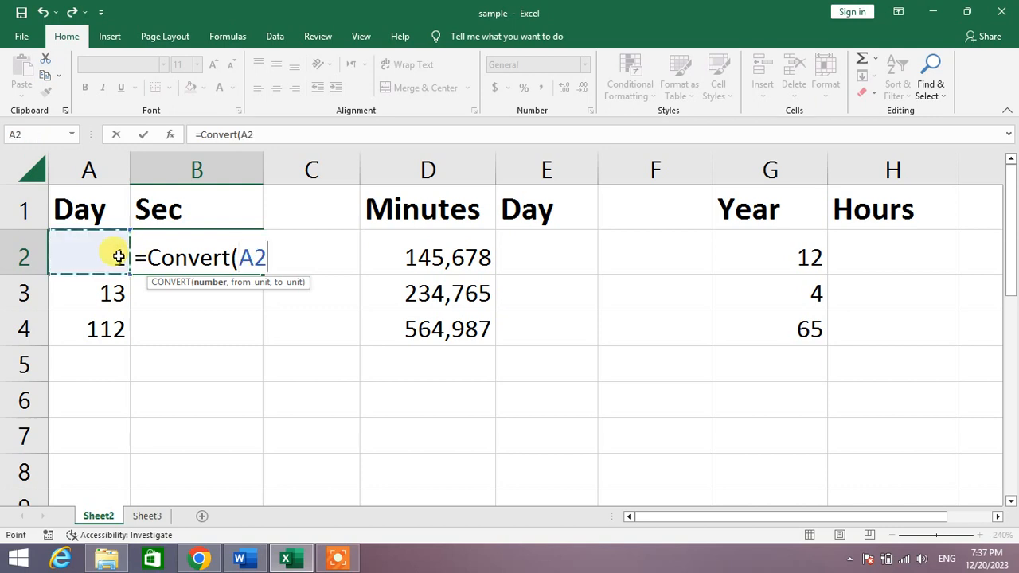
text(,)
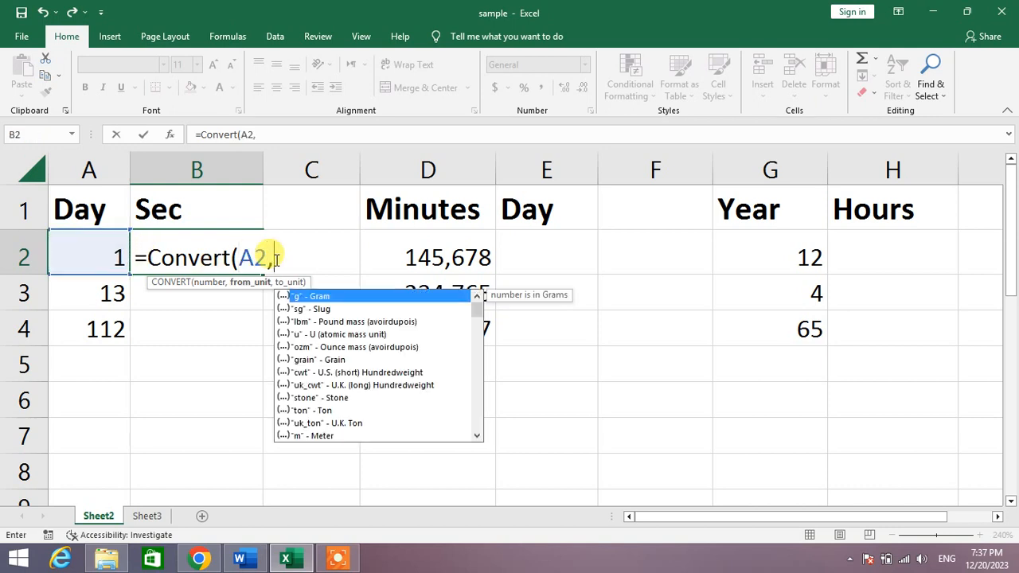
text("d)
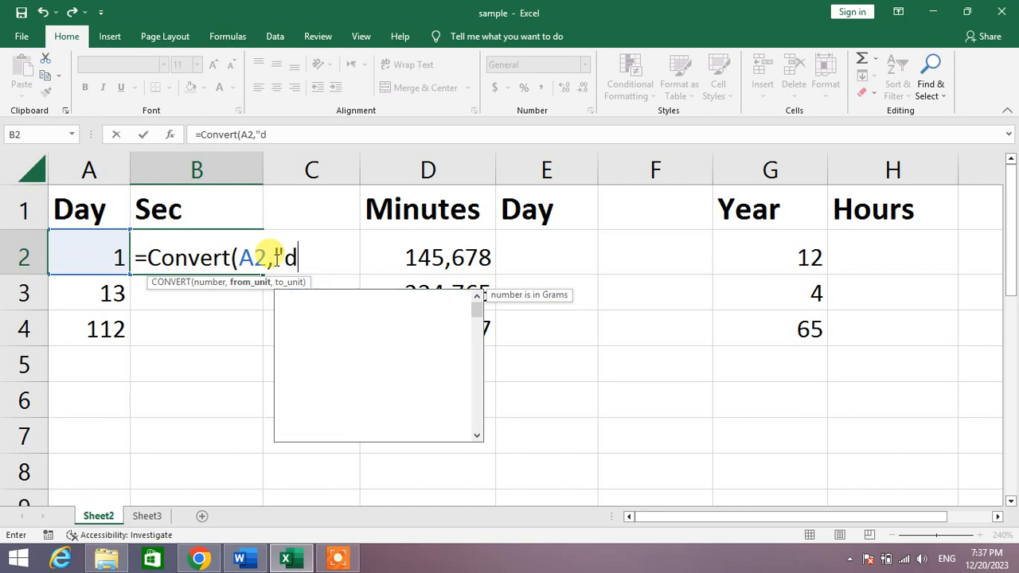
text(ay",)
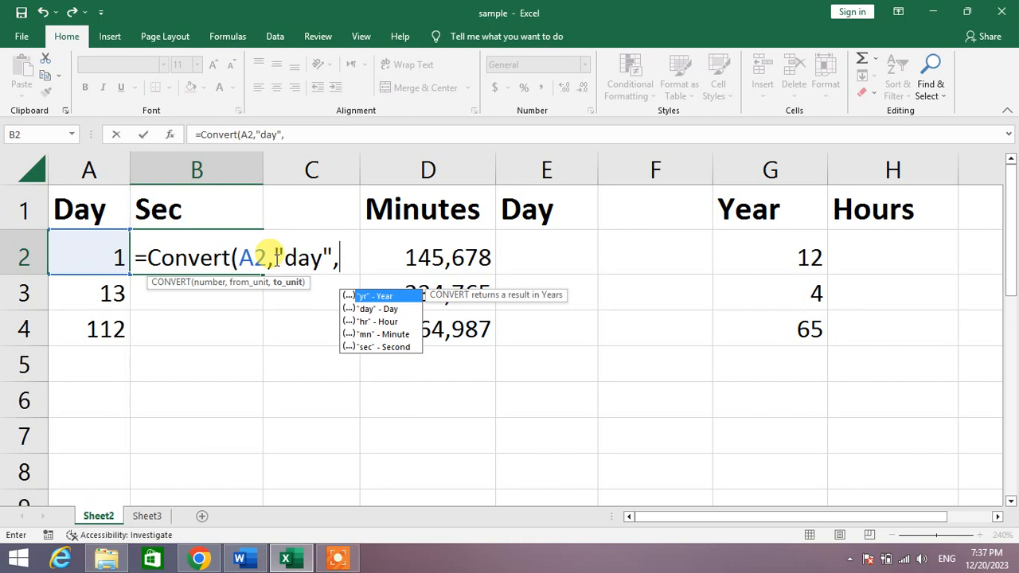
text("sec")
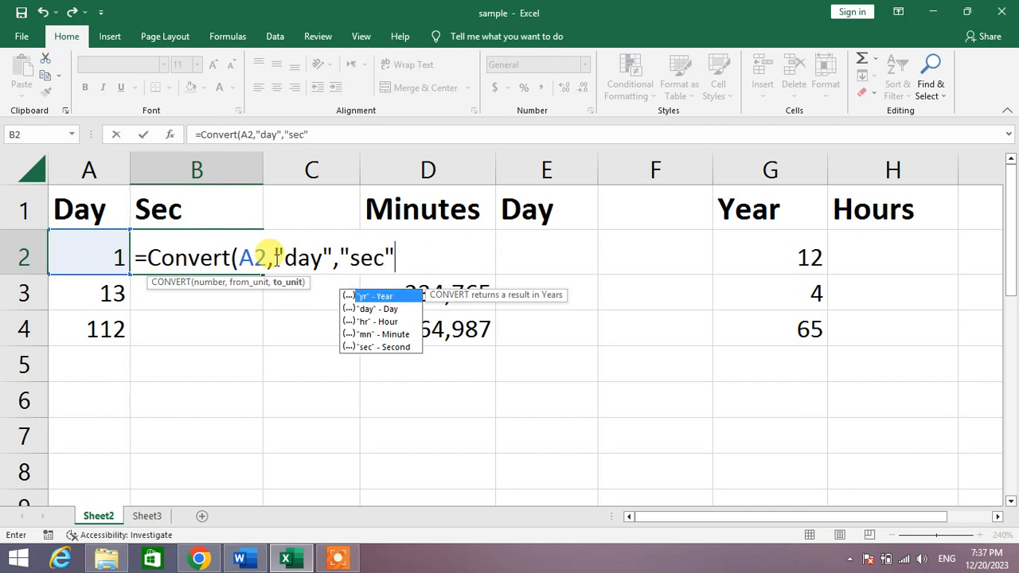
text())
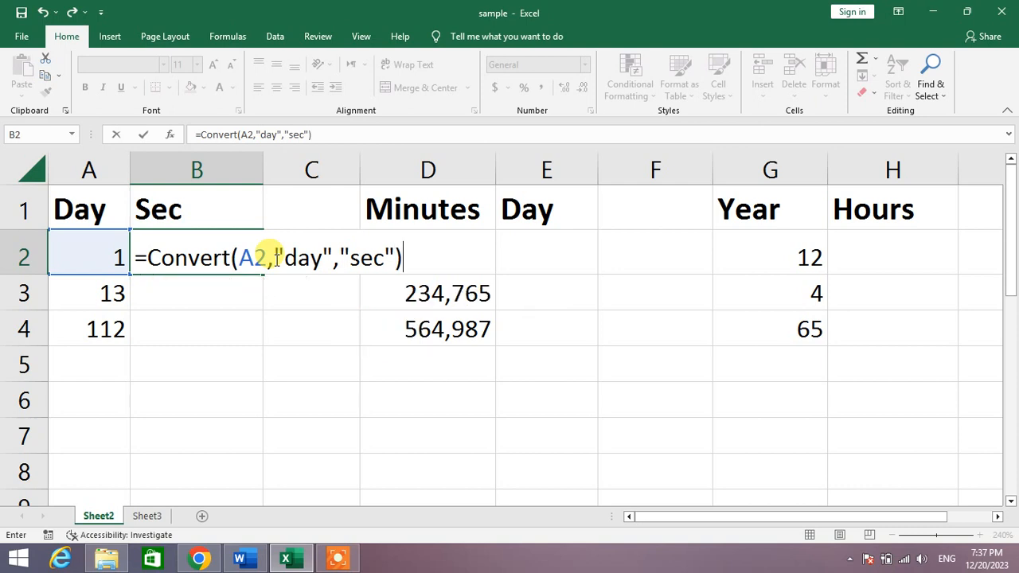
key(Return)
Step: Fill the day-to-second formula from B2 down through B4 and check the copied formulas
click(255, 259)
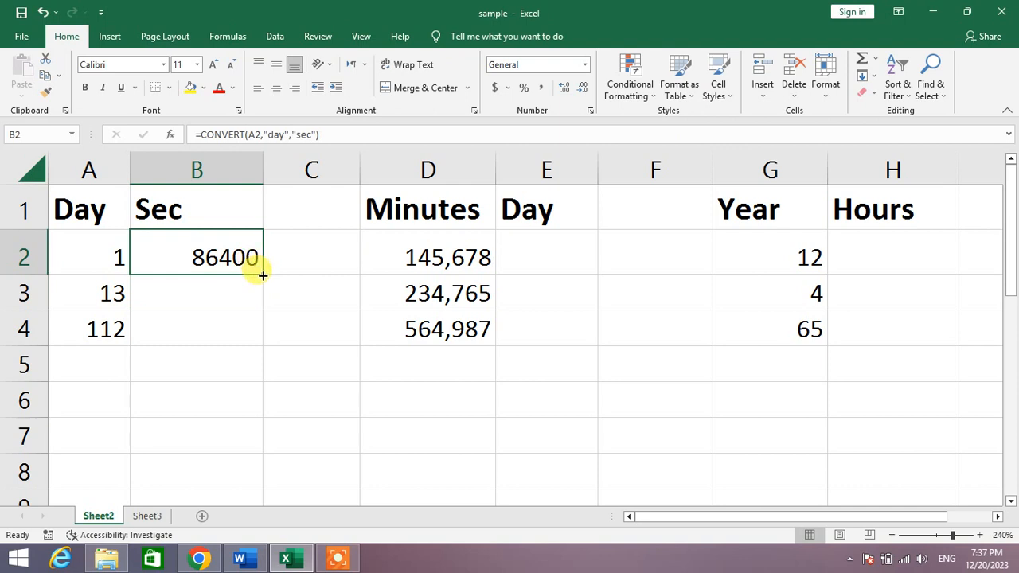
drag(263, 276, 263, 331)
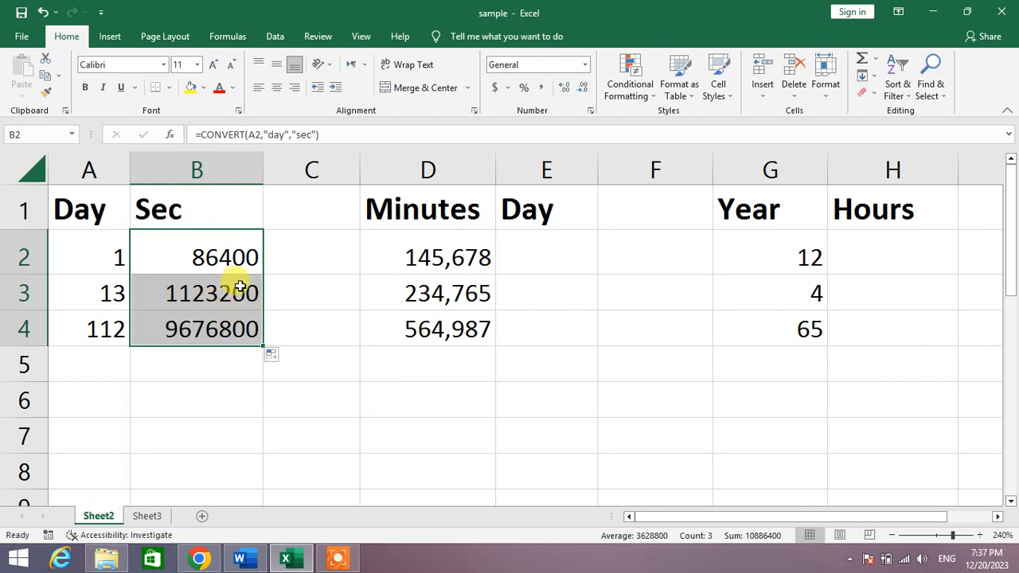
click(199, 293)
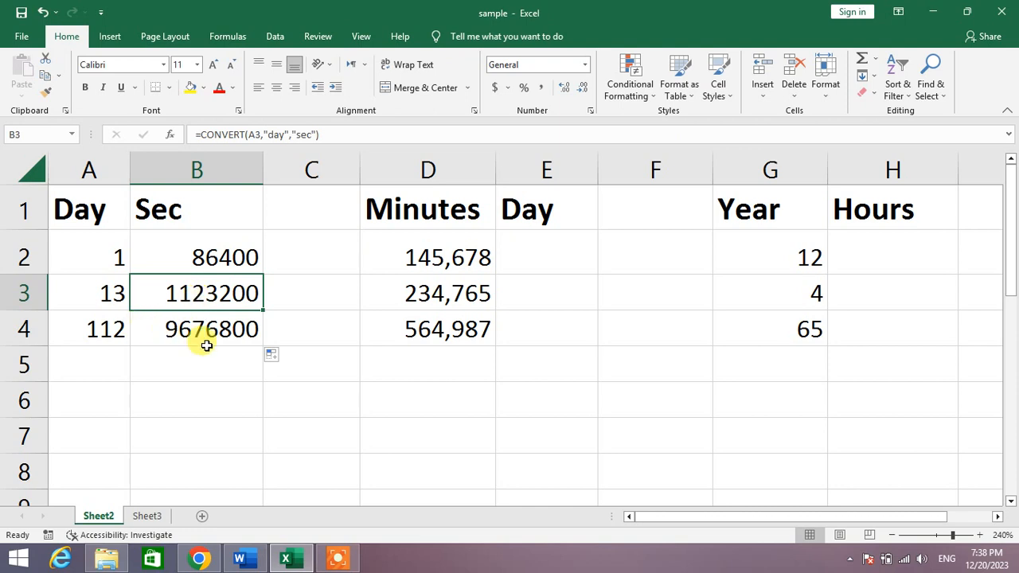
click(215, 330)
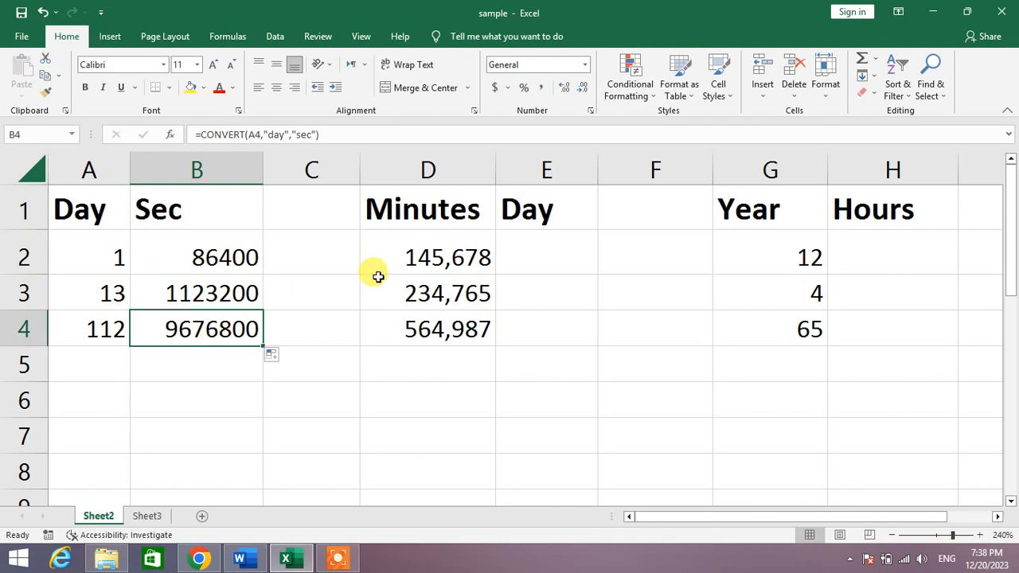
Step: Enter the formula =CONVERT(D2,"mn","day") in cell E2 to convert the first Minutes value to days
click(543, 237)
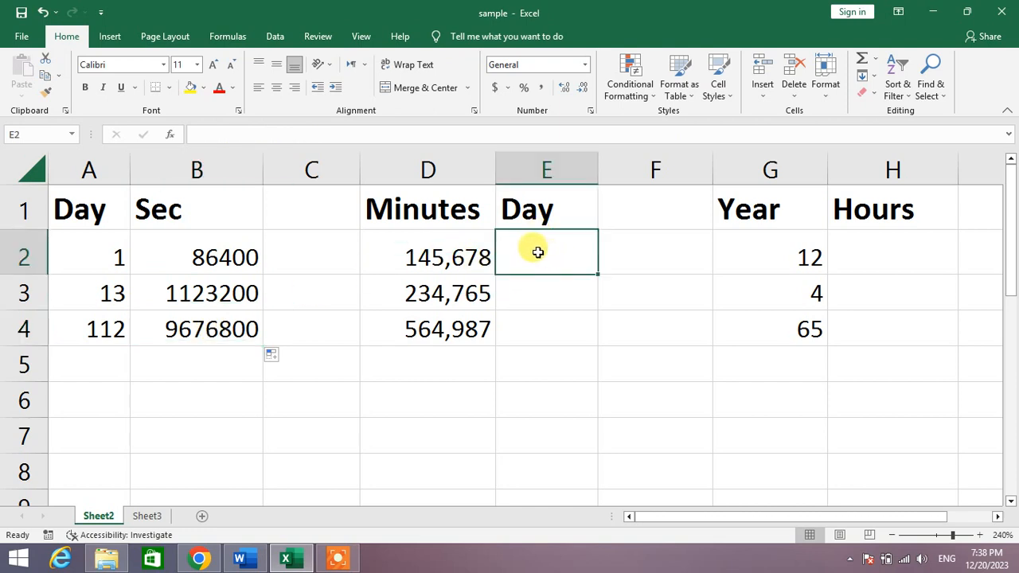
text(=)
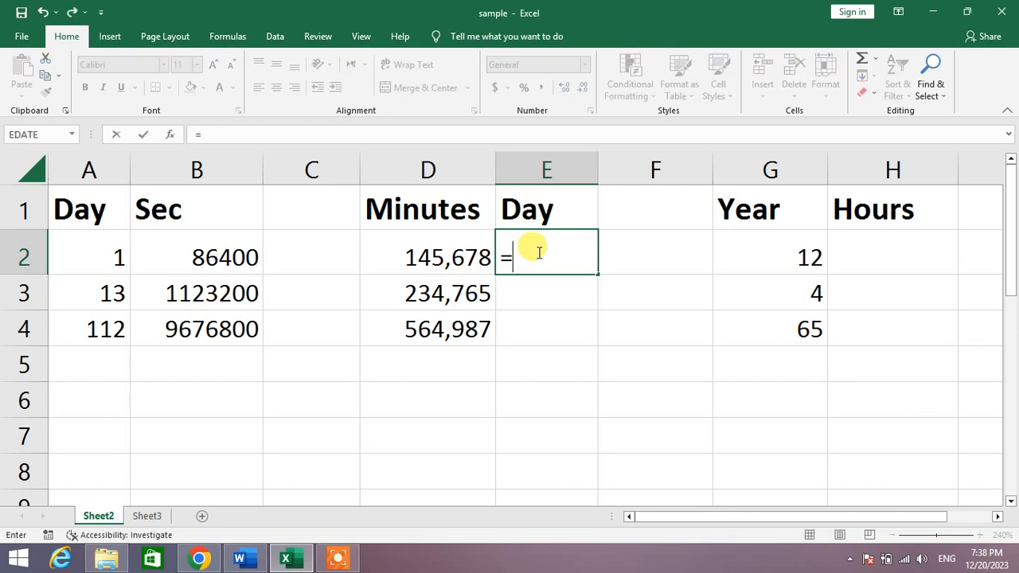
text(Conver)
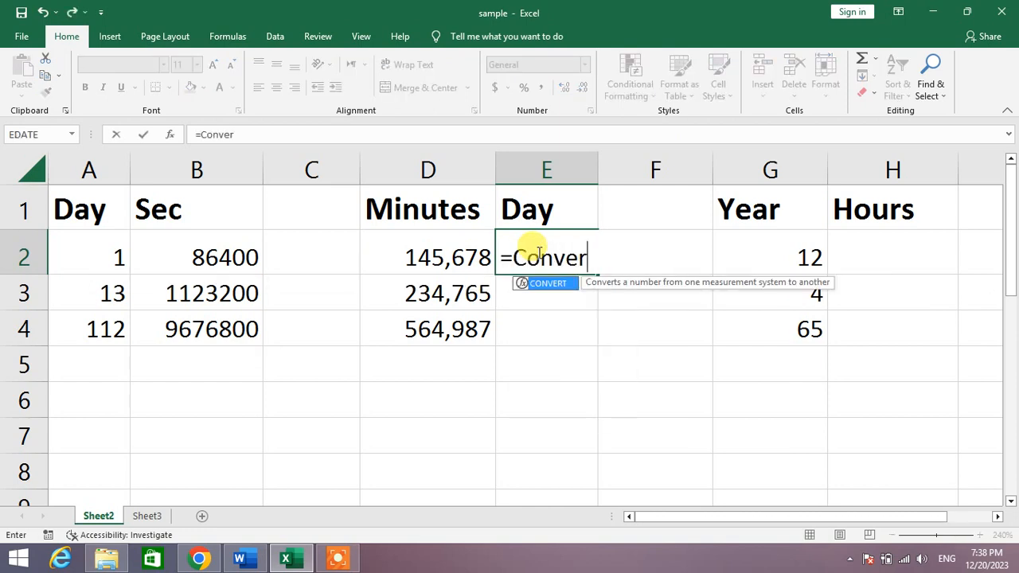
text(t()
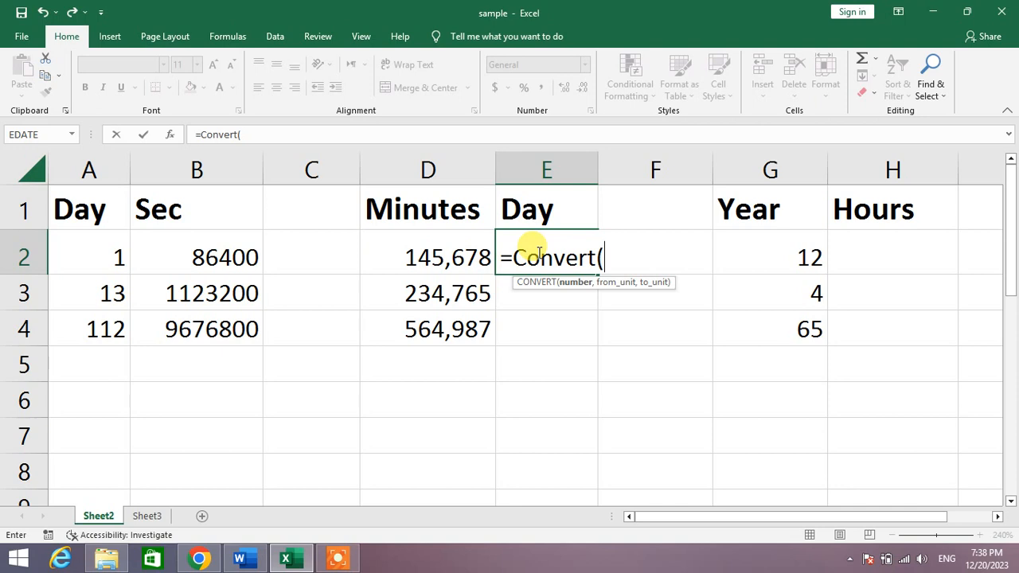
click(471, 261)
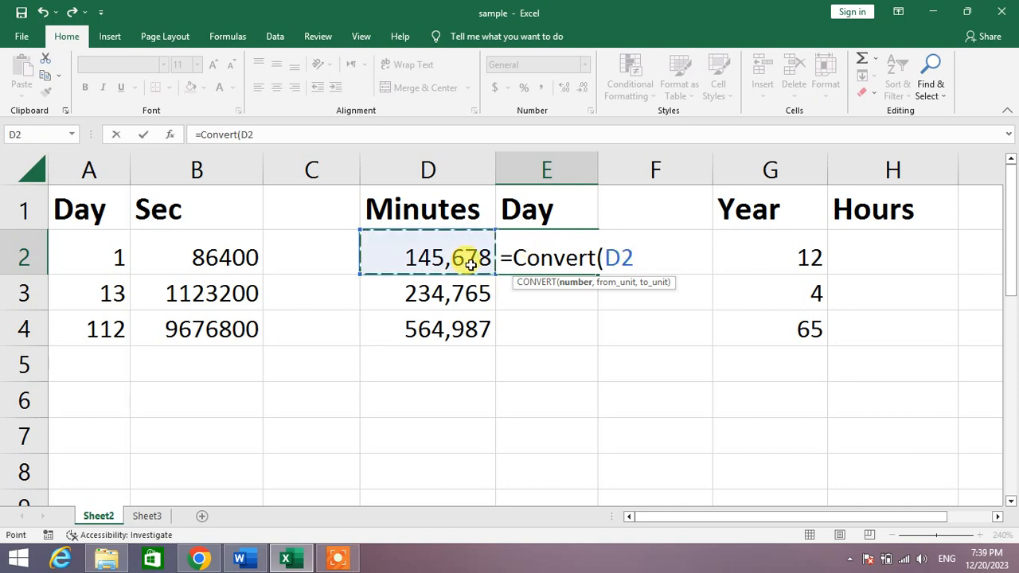
text(,")
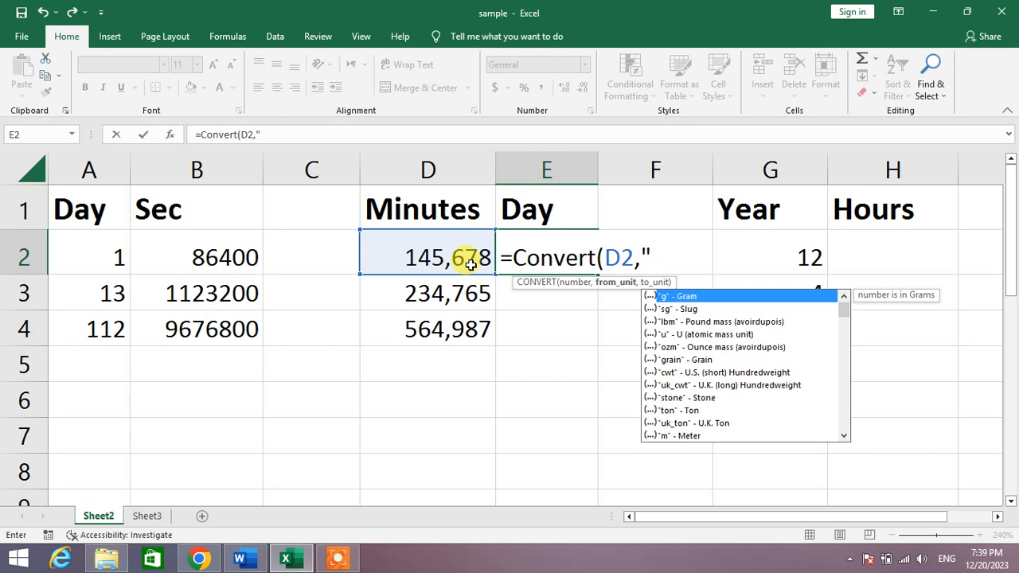
text(mn",)
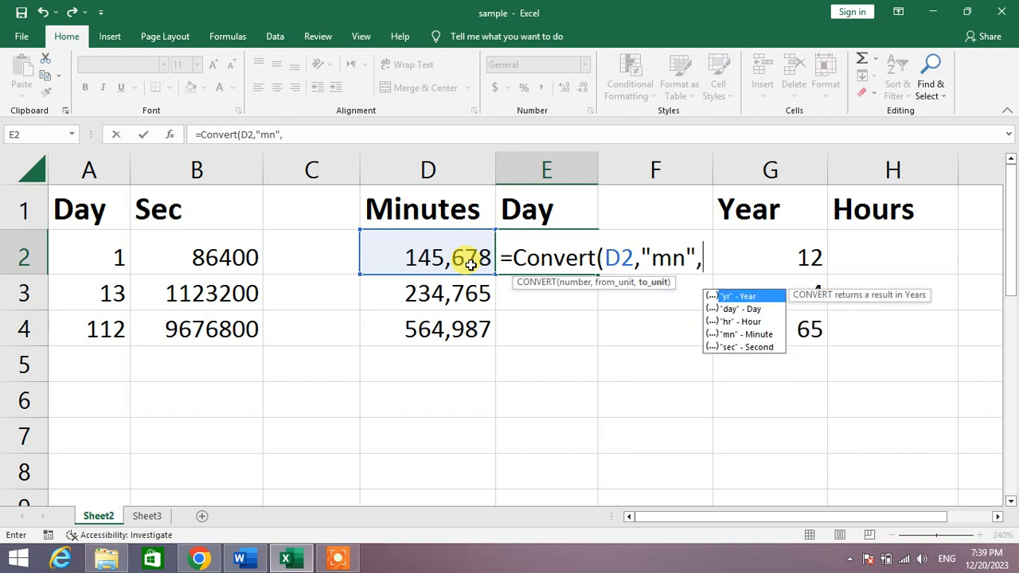
text("da)
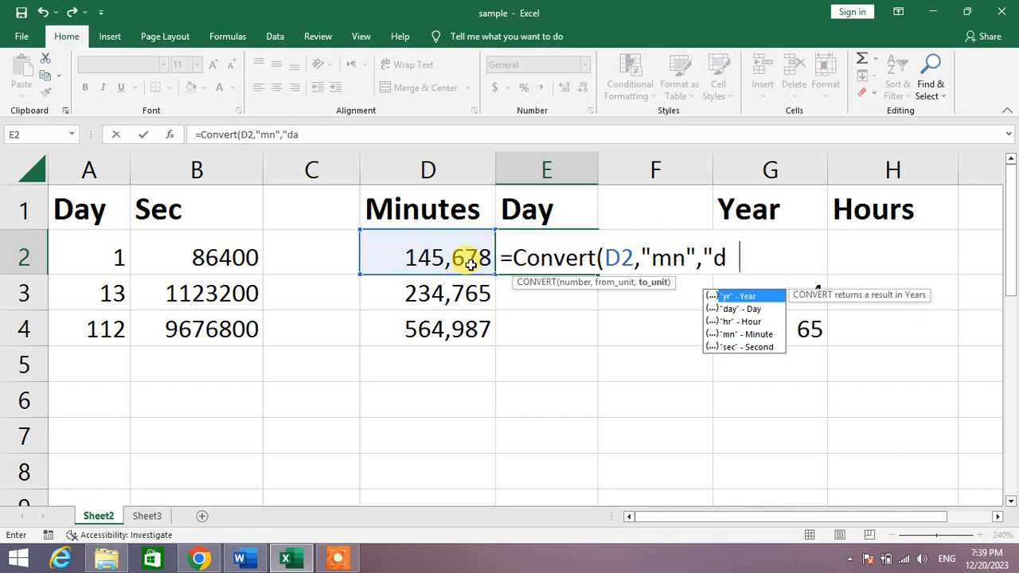
text(y"))
key(Return)
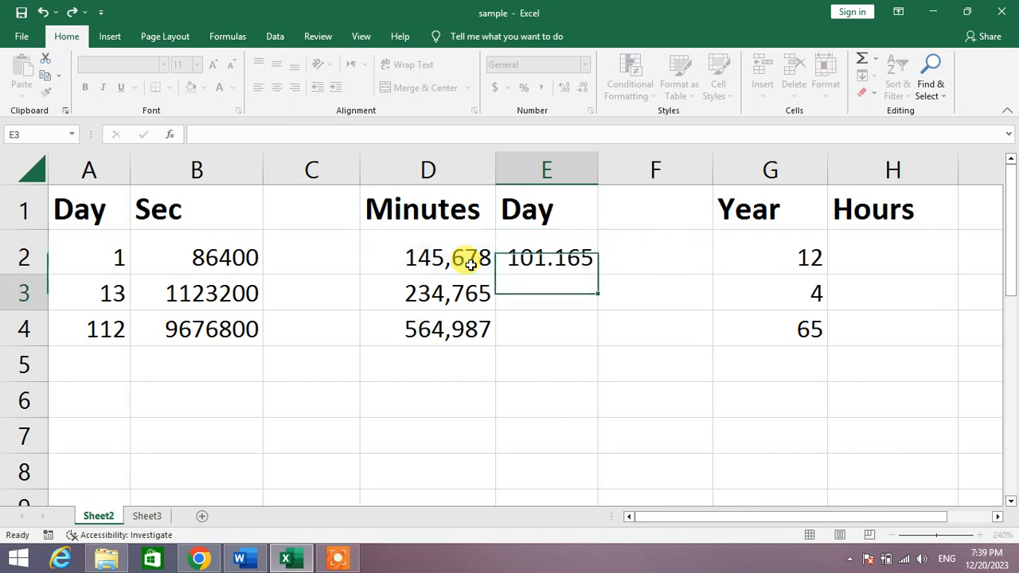
Step: Fill the minute-to-day formula from E2 down through E4 and check the copy in E4
click(559, 255)
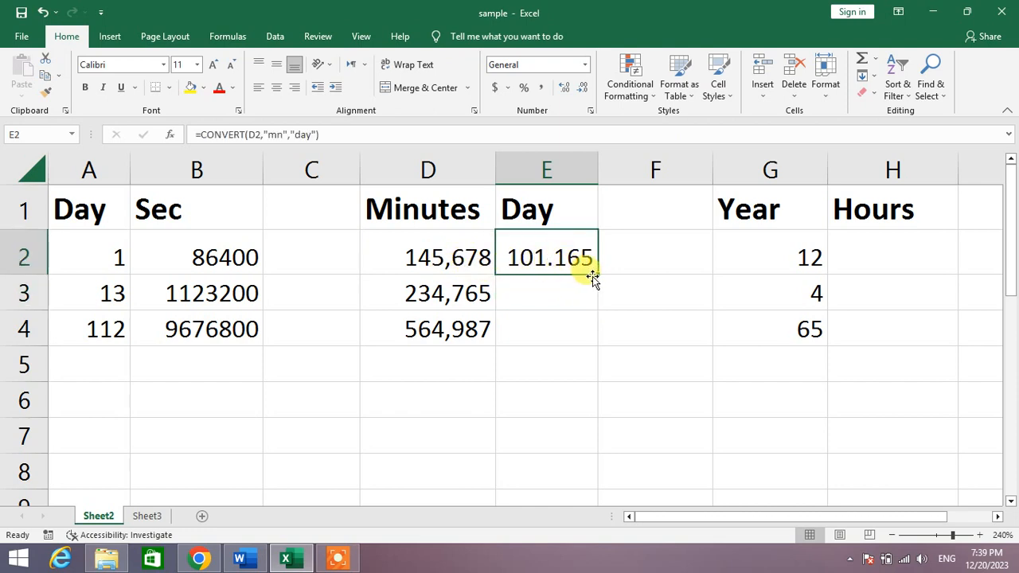
drag(597, 273, 596, 344)
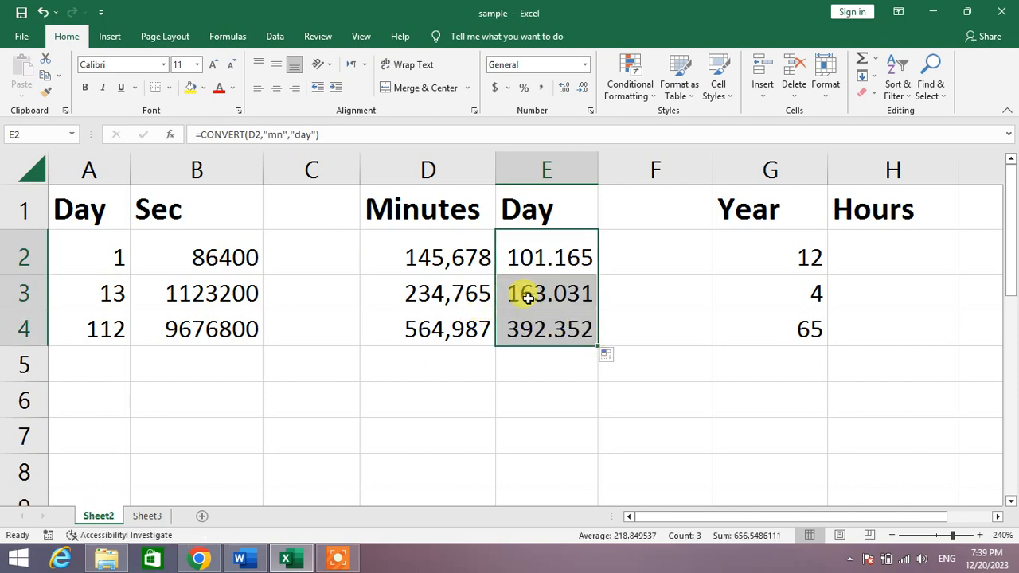
click(647, 338)
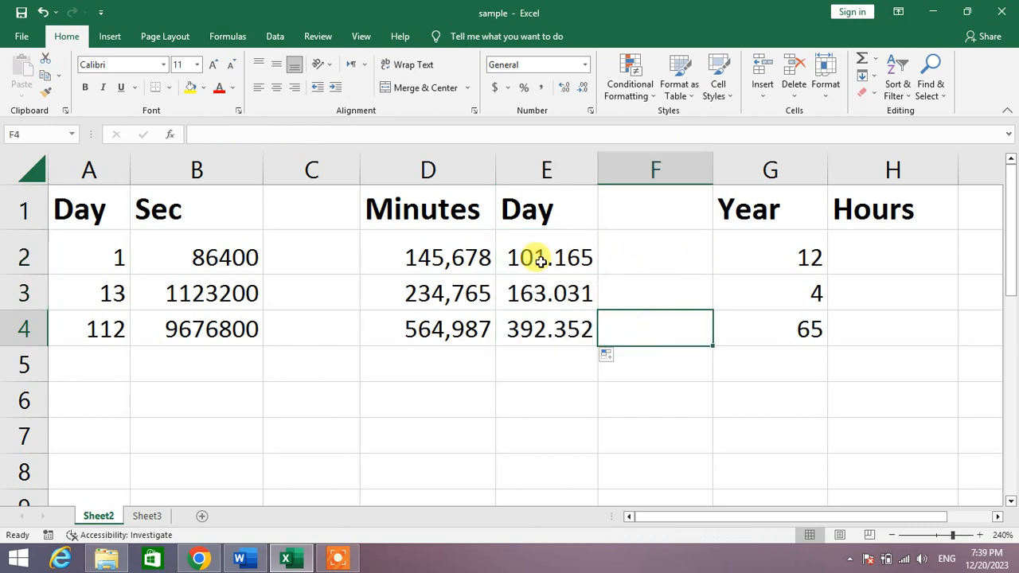
click(536, 332)
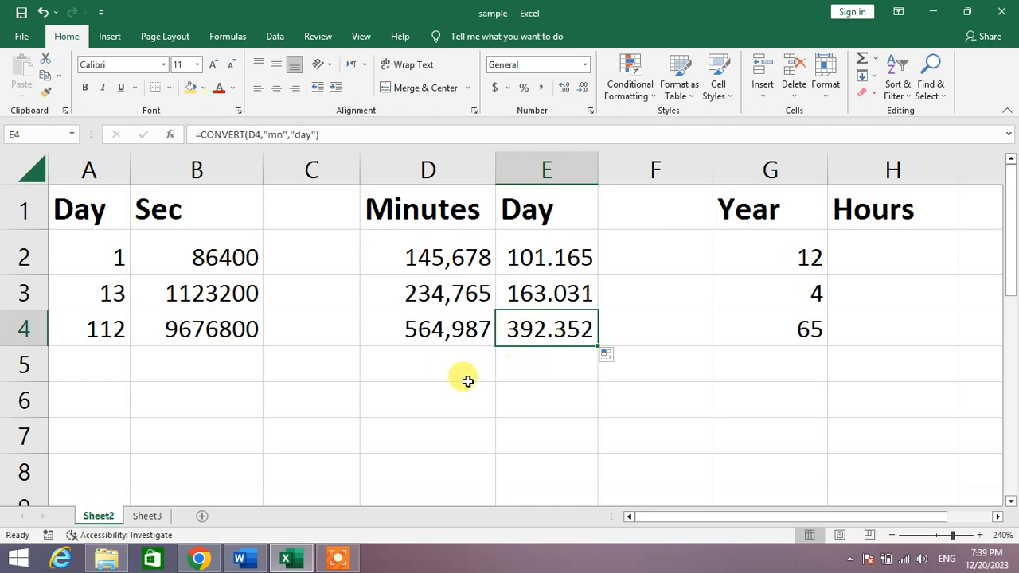
Step: Enter the formula =CONVERT(E4,"day","min") in cell F4 to convert the last Day value back to minutes as a check
click(630, 339)
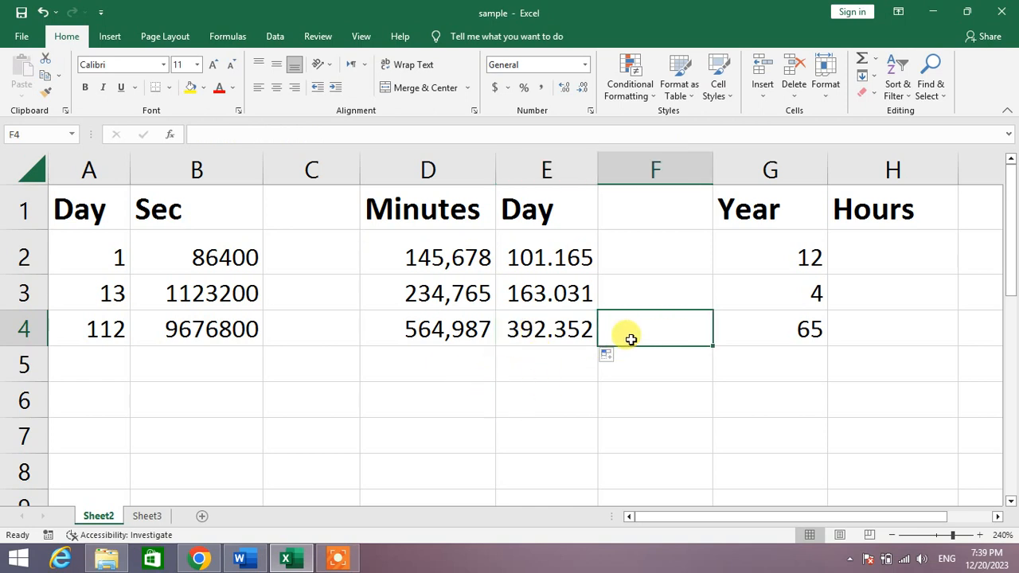
text(=C)
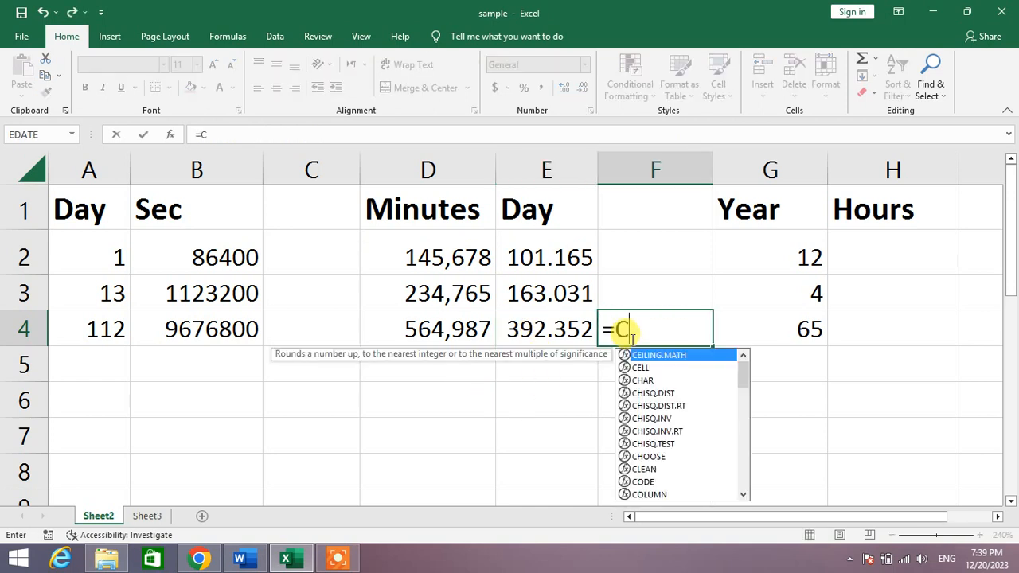
text(onvert)
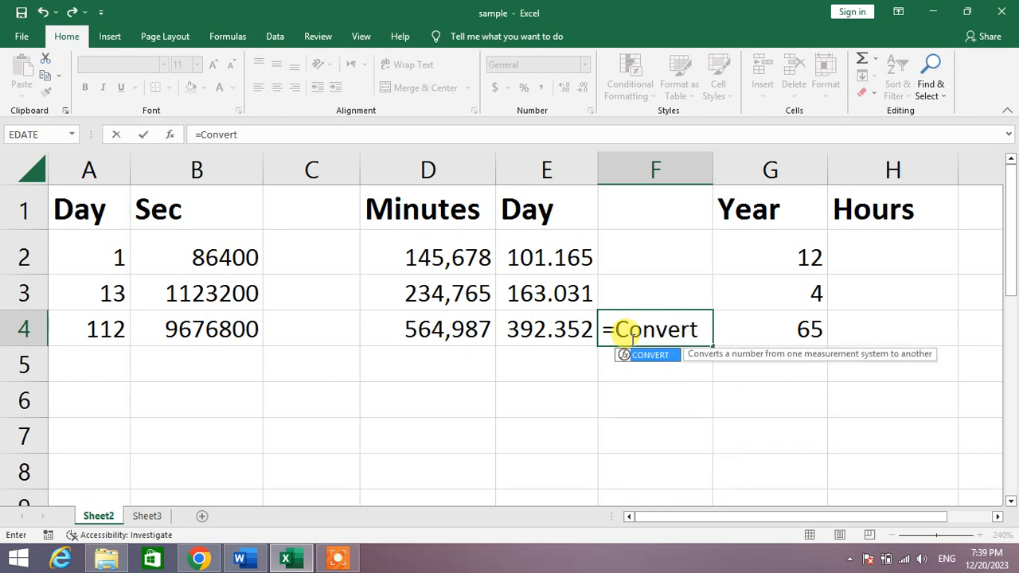
text(()
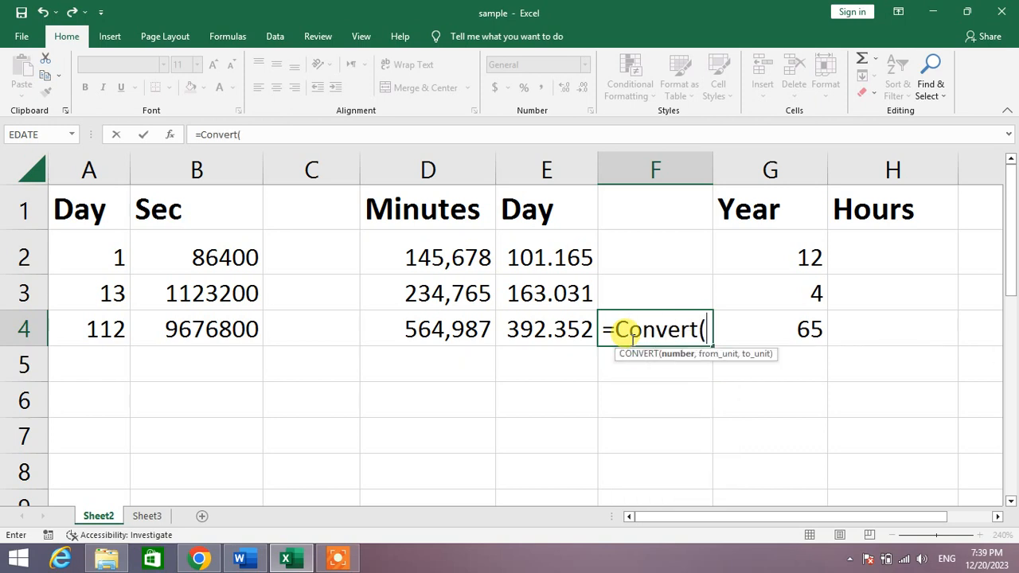
click(557, 328)
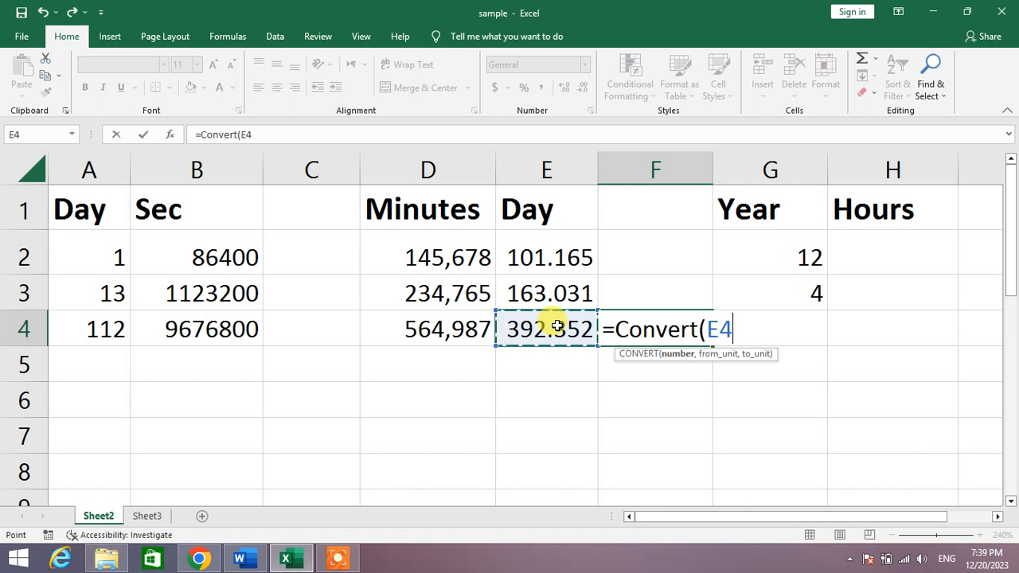
text(,)
key(BackSpace)
text(")
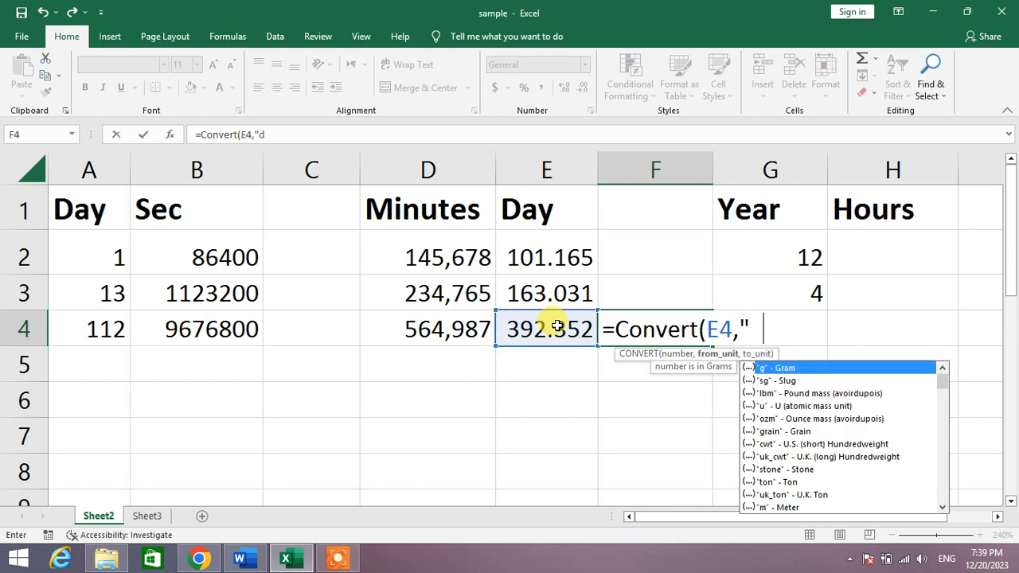
text(day")
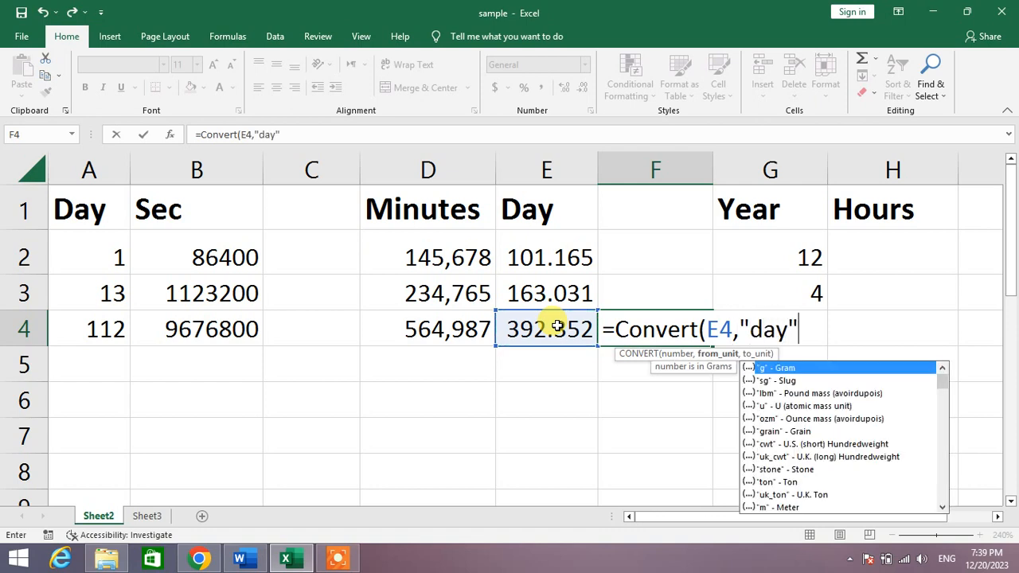
text(,")
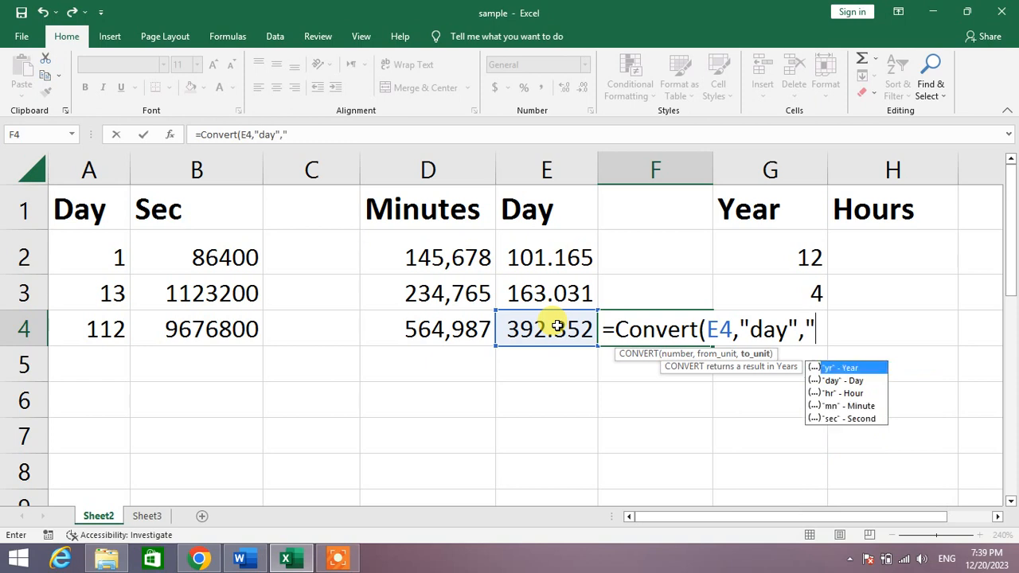
text(min)
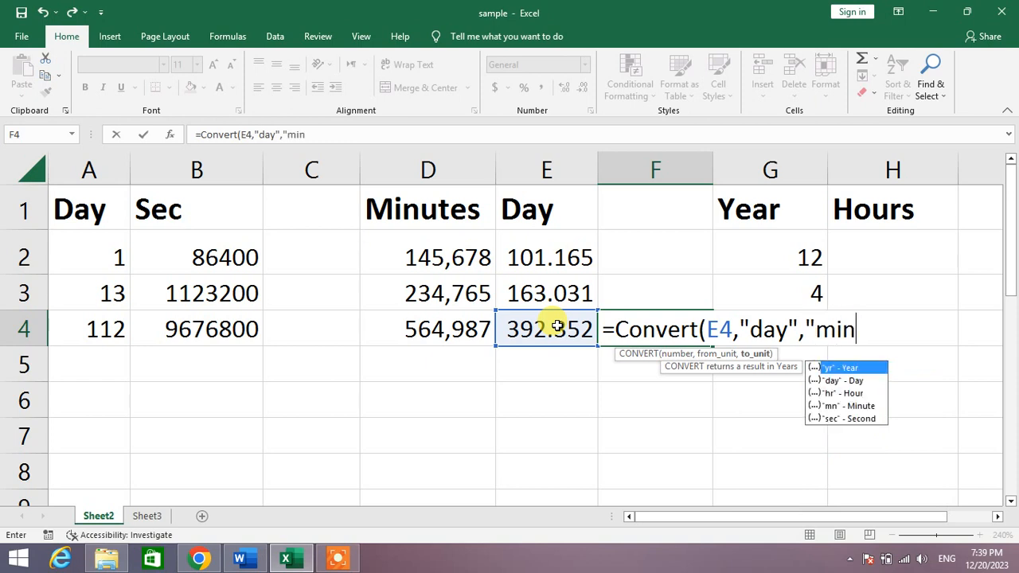
text("))
key(Return)
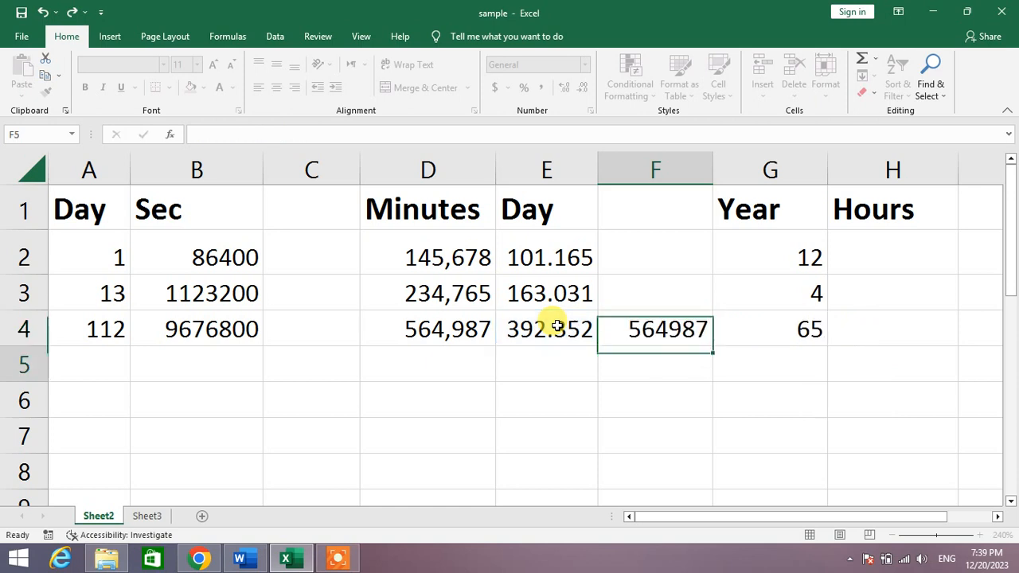
Step: Compare the check result in F4 with the Minutes value in D4, and clear F4
click(618, 331)
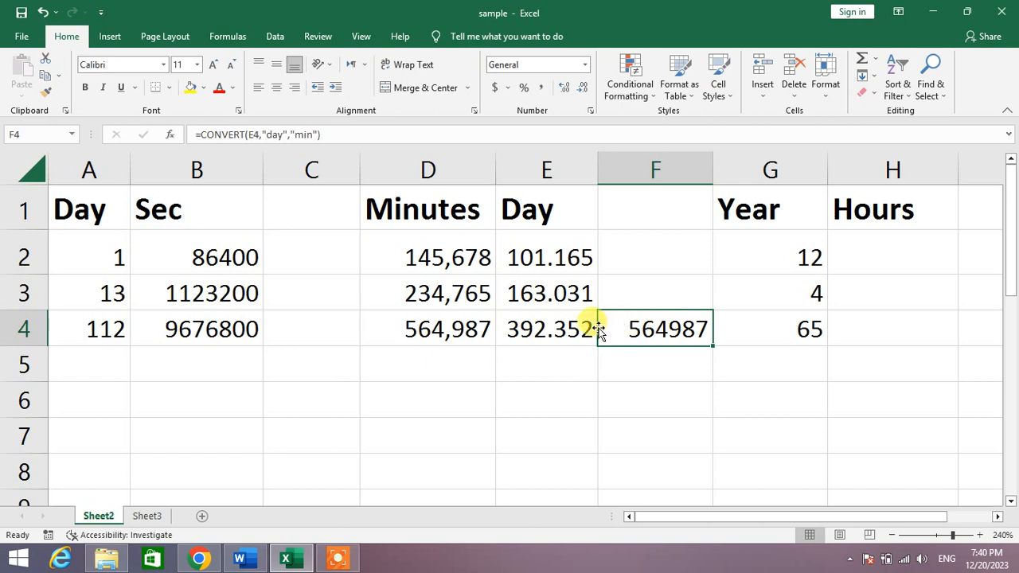
click(459, 324)
click(631, 328)
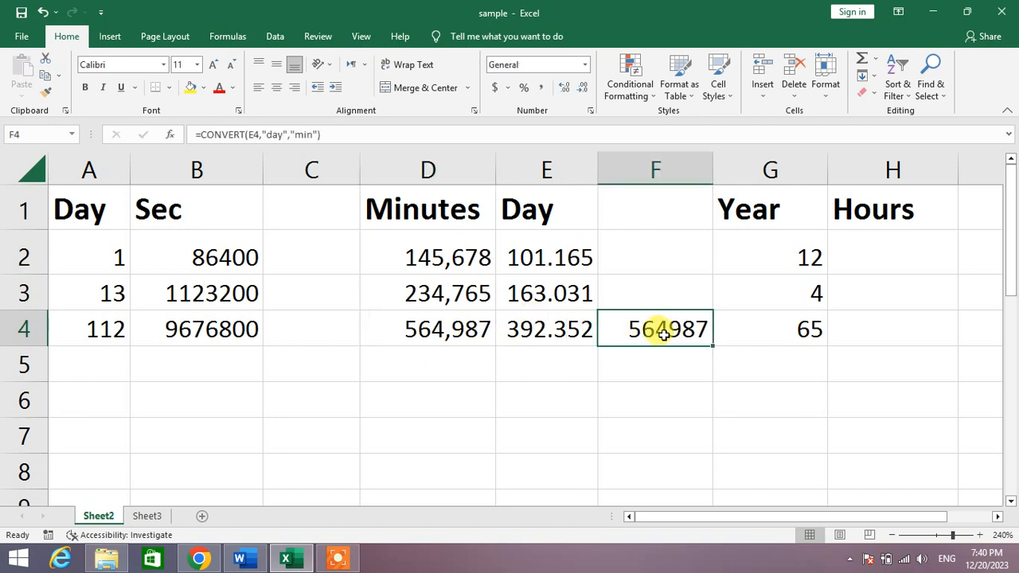
key(BackSpace)
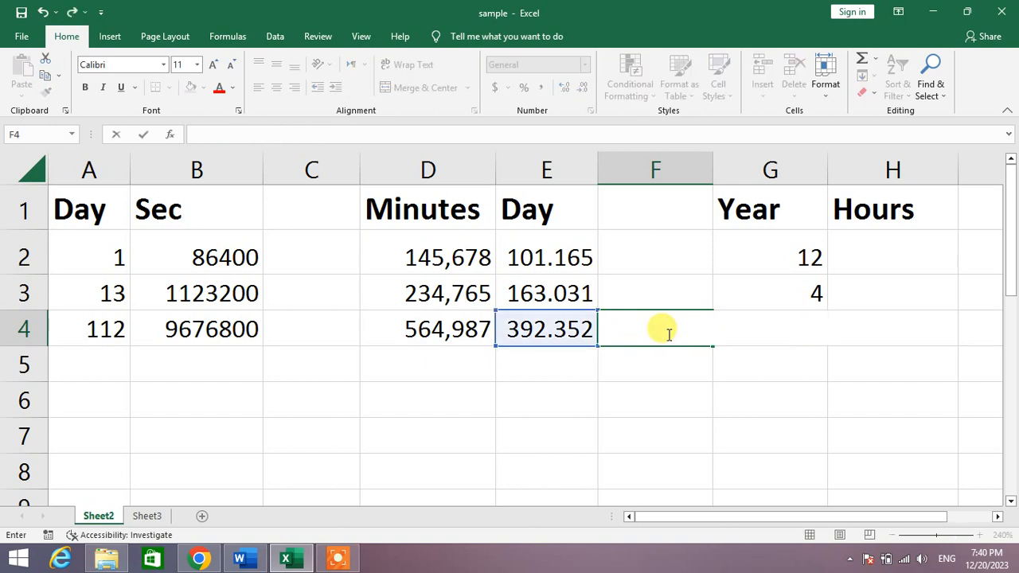
click(773, 386)
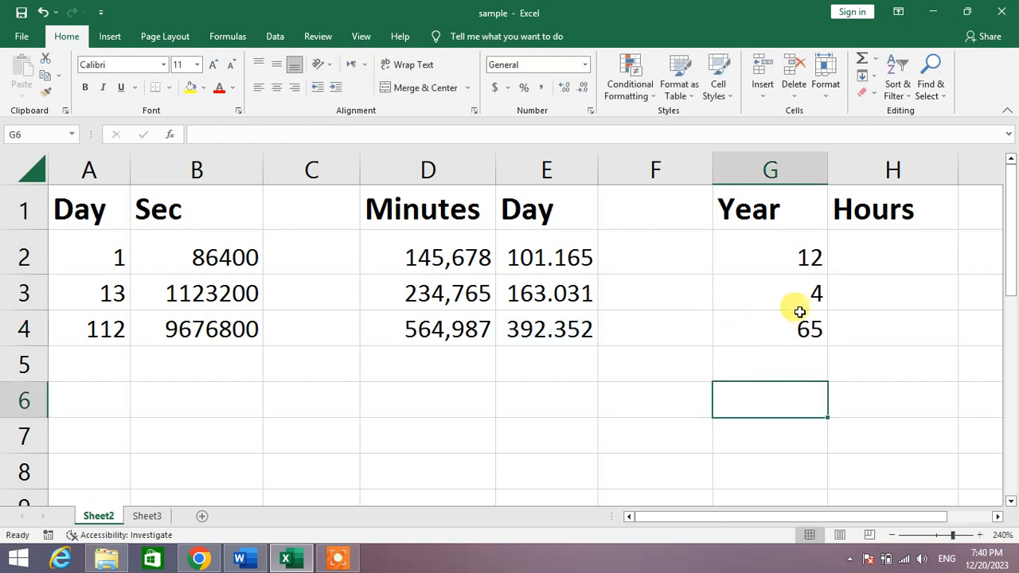
Step: Enter the formula =CONVERT(G2,"yr","hr") in cell H2 to convert the first Year value to hours
click(839, 258)
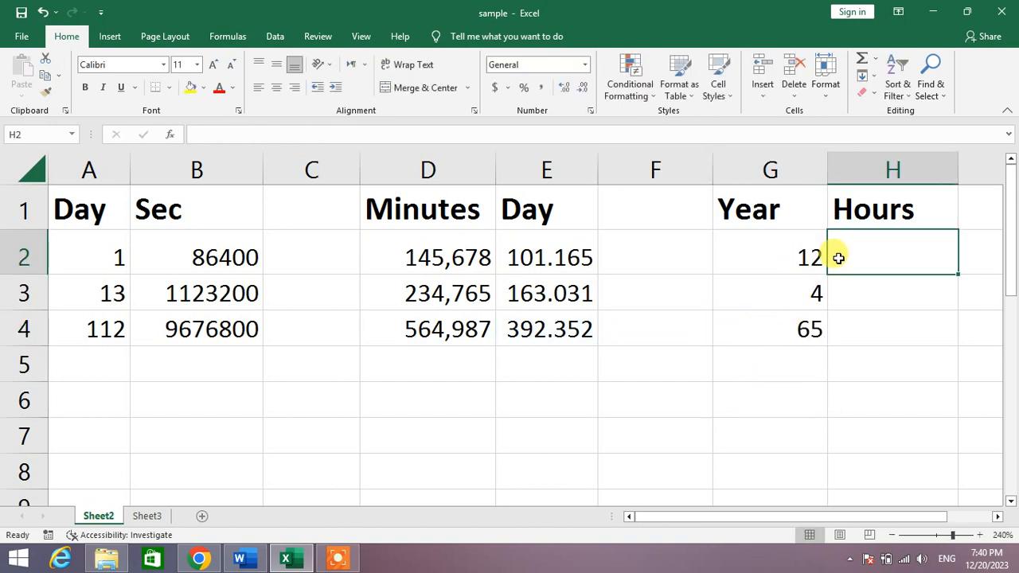
text(=Convert)
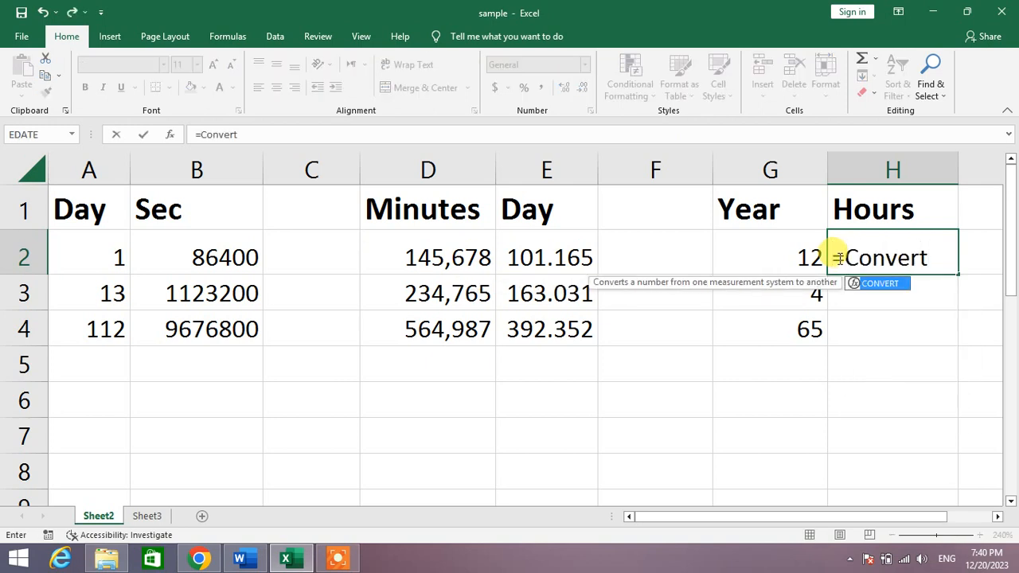
text(()
click(780, 263)
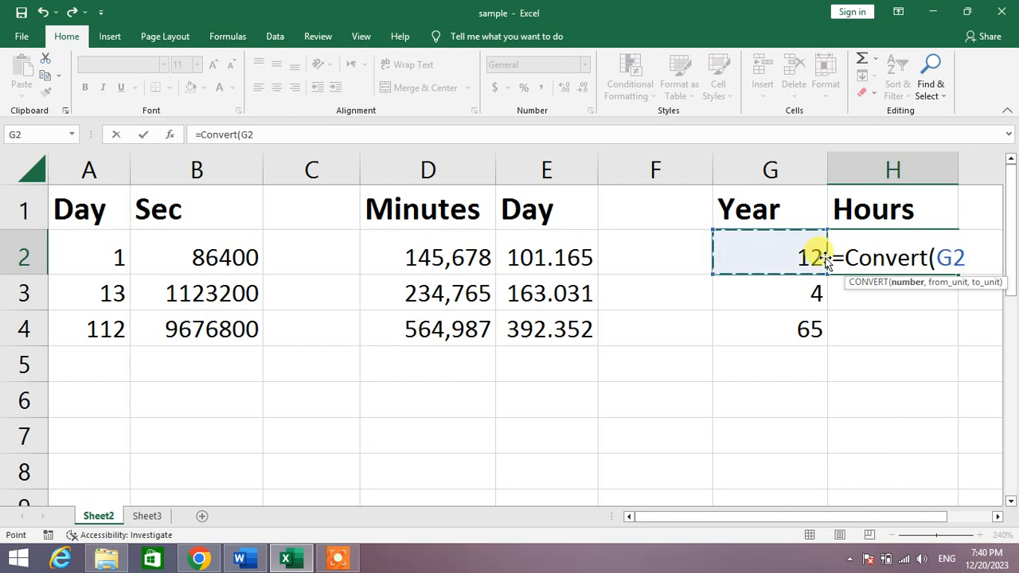
text(,)
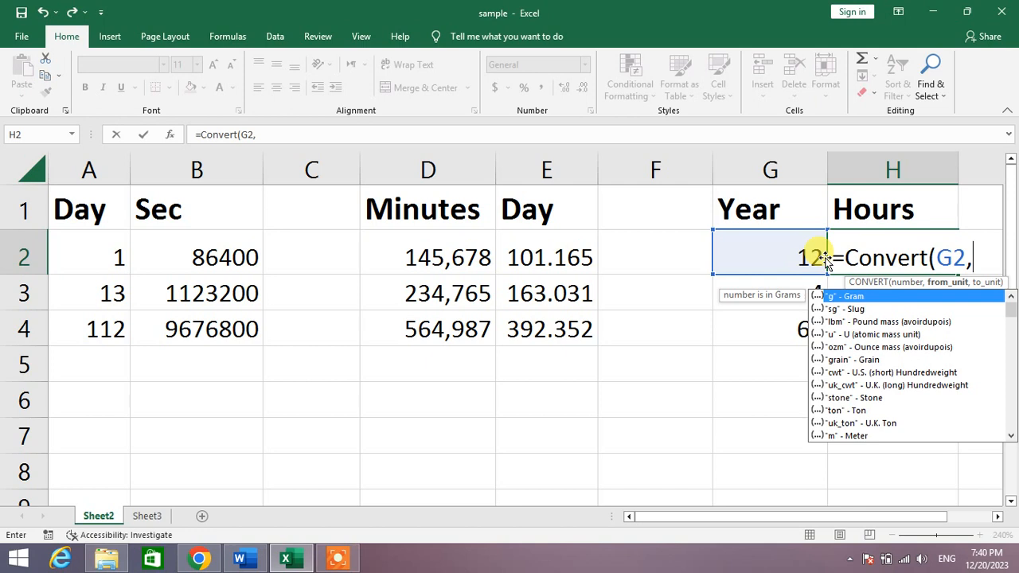
text(y)
text(ear)
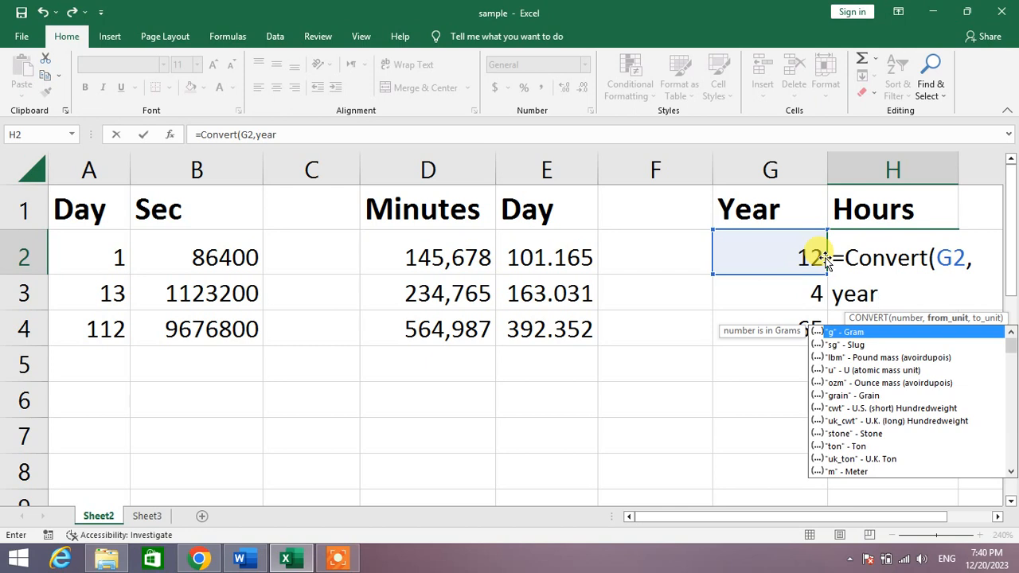
key(BackSpace)
key(BackSpace)
key(BackSpace)
key(BackSpace)
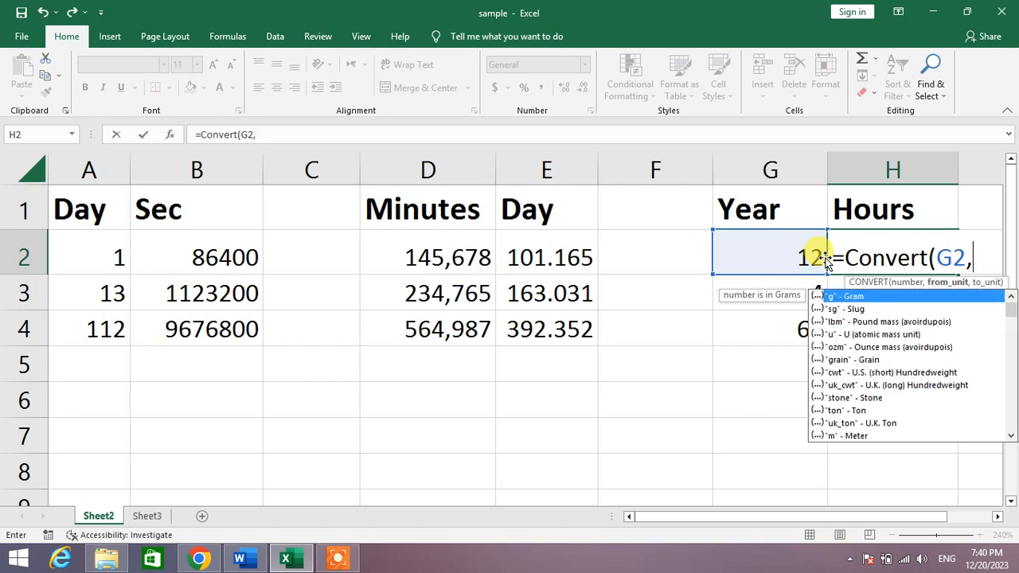
text("yr)
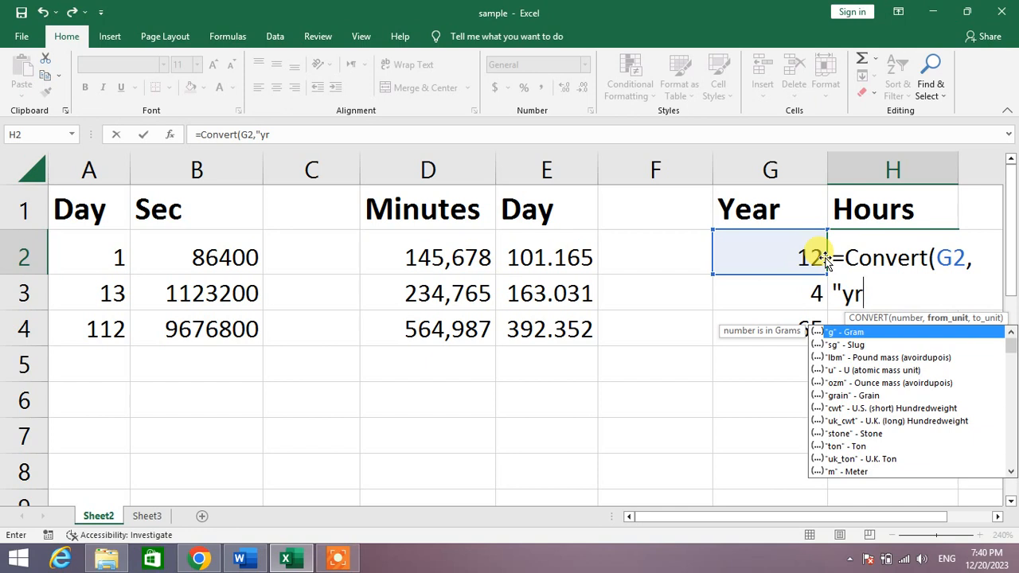
text(",)
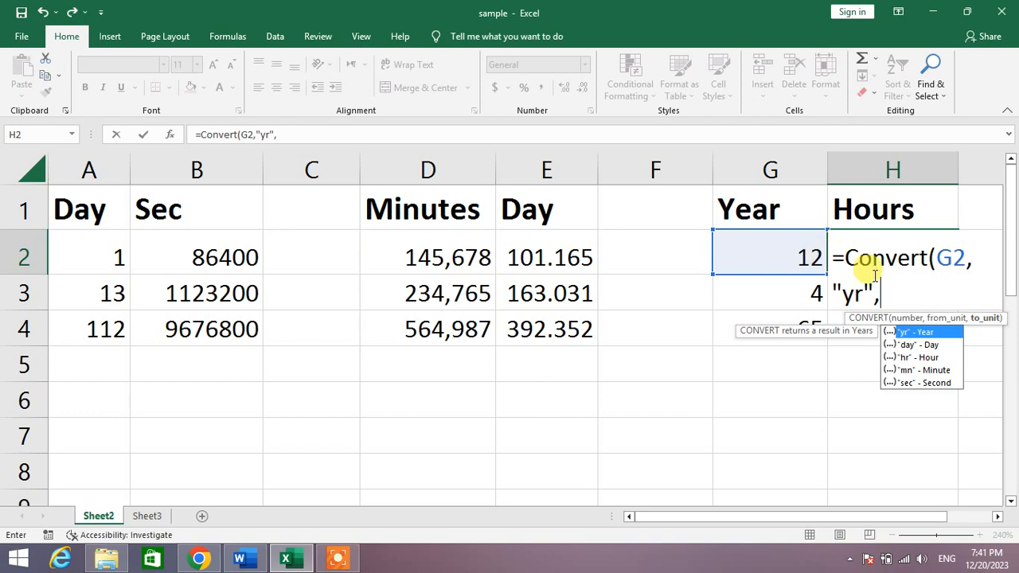
text("hr"))
key(Return)
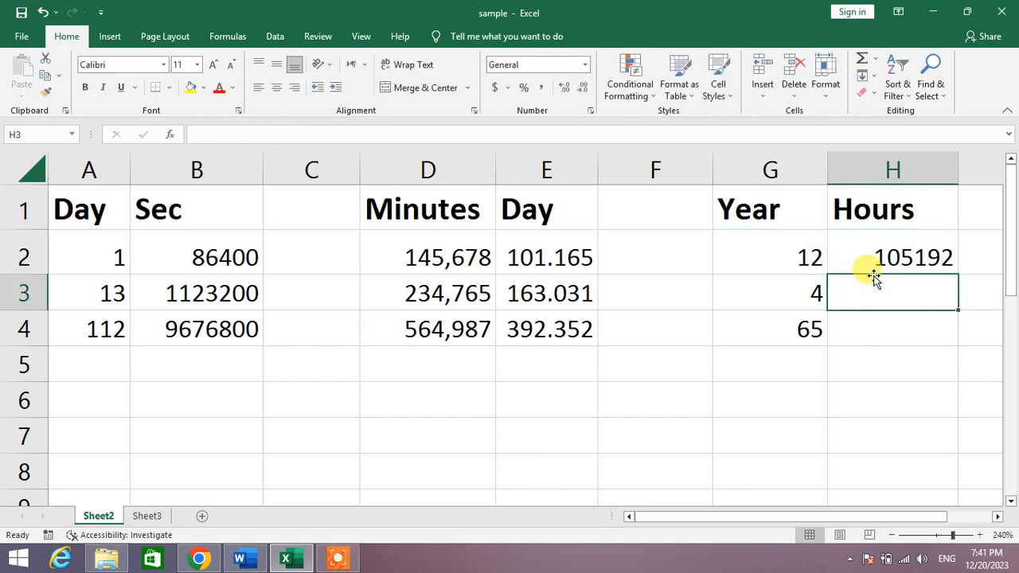
Step: Fill the year-to-hour formula from H2 down through H4
click(899, 261)
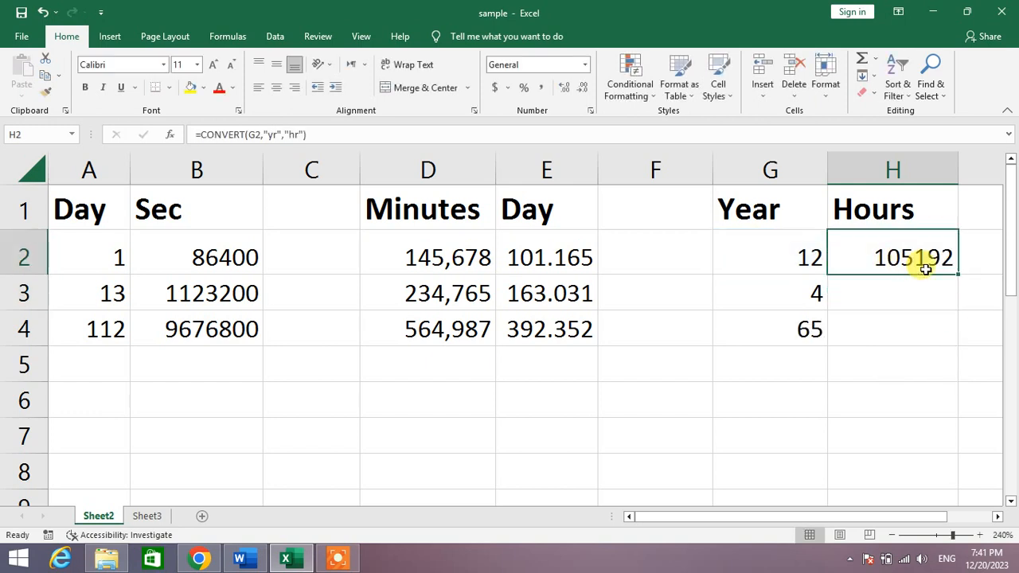
drag(957, 277, 957, 336)
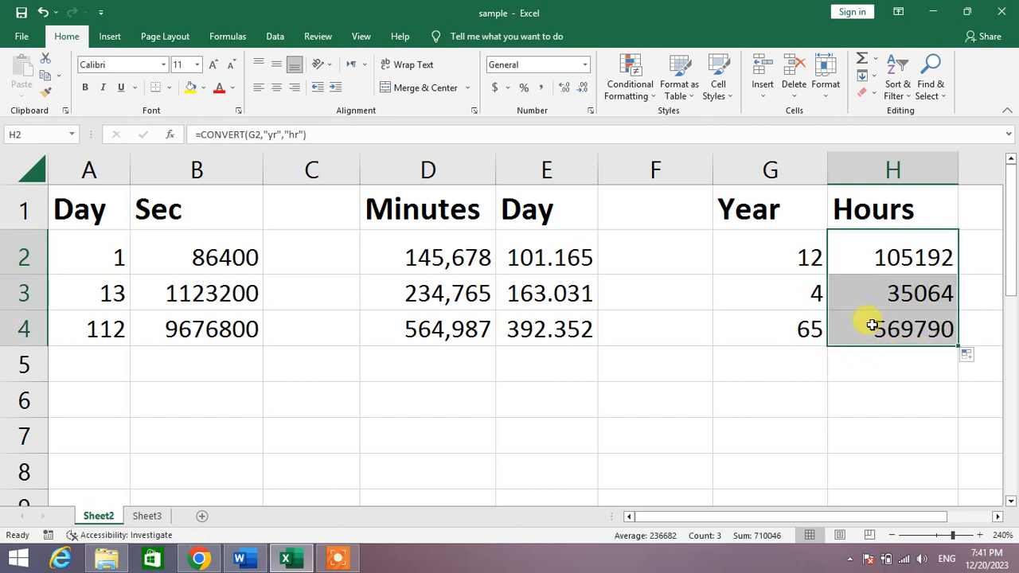
click(911, 382)
Step: Enter 678906 in cell H5 and the formula =CONVERT(H5,"hr","yr") in G5 to convert those hours to years
click(858, 360)
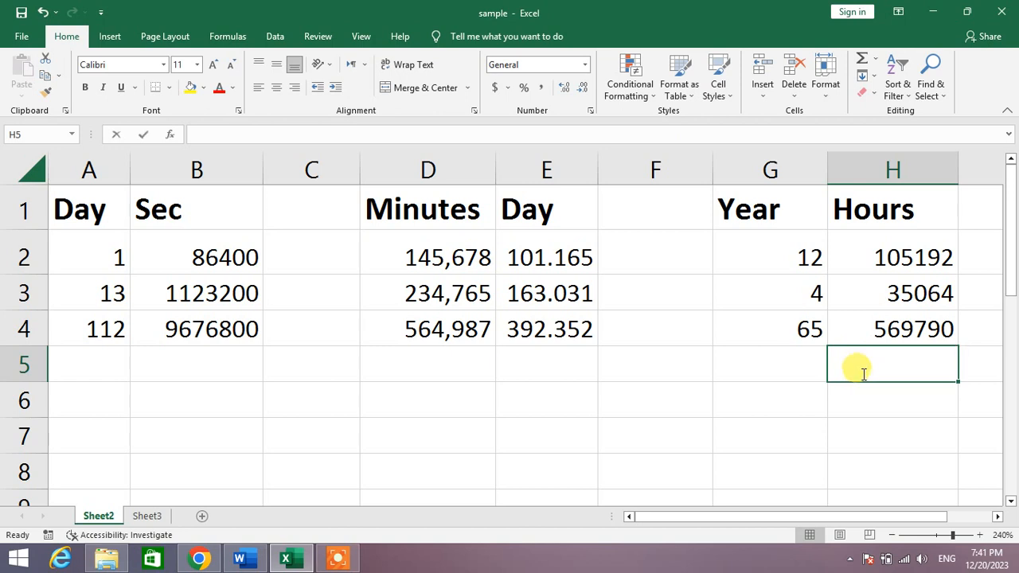
text(678906)
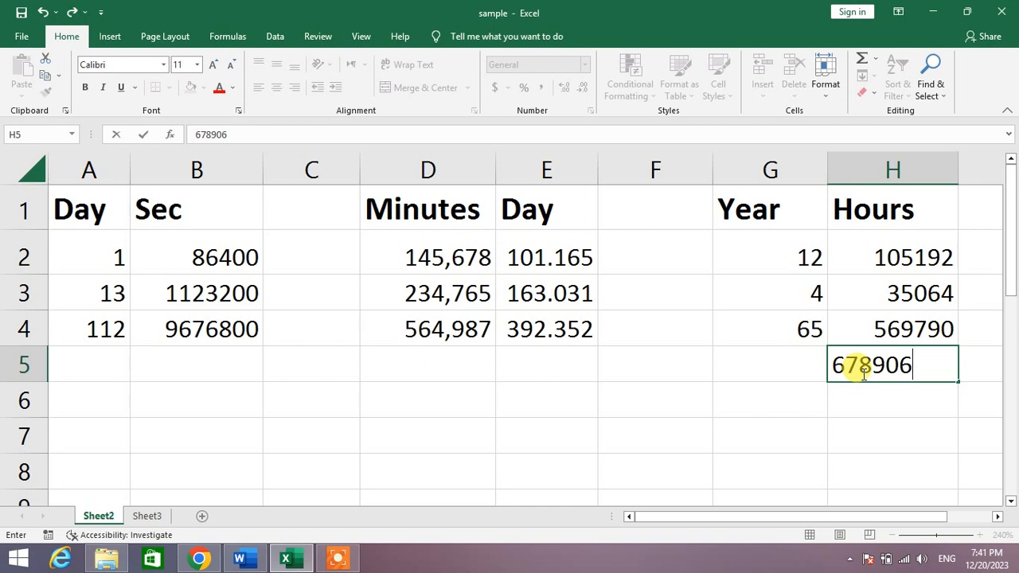
click(796, 366)
text(=)
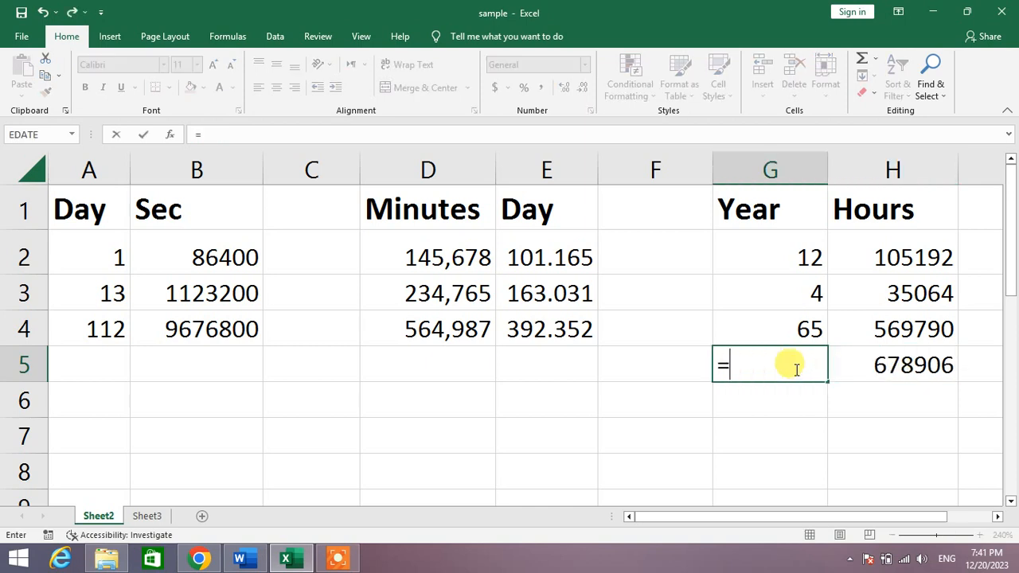
text(Conver)
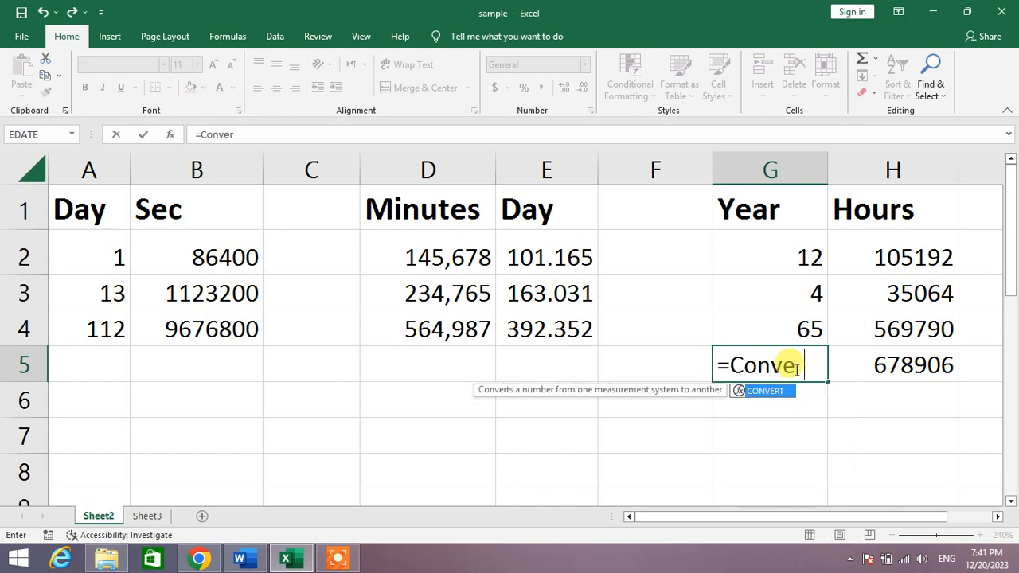
text(t()
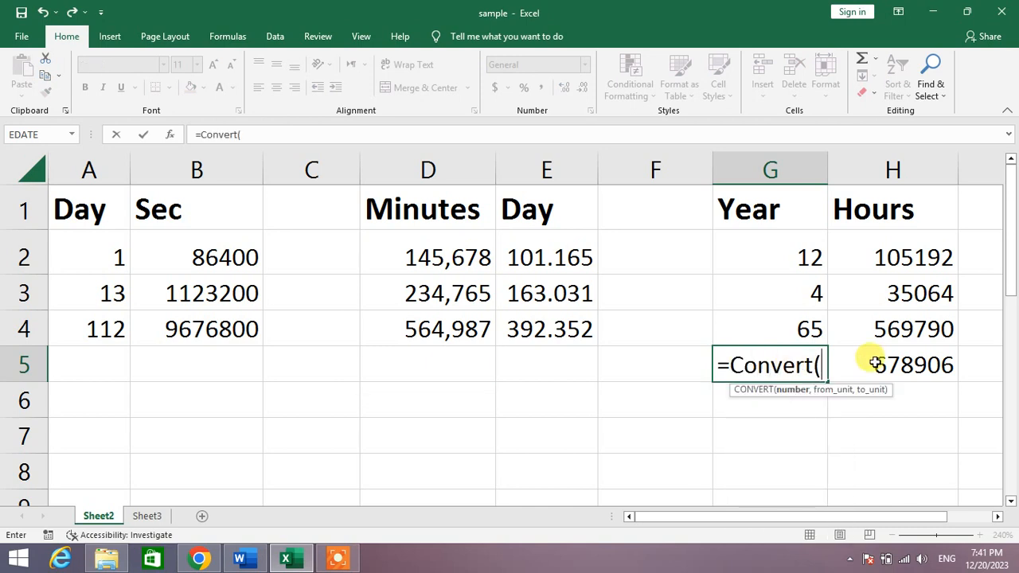
click(931, 363)
text(,")
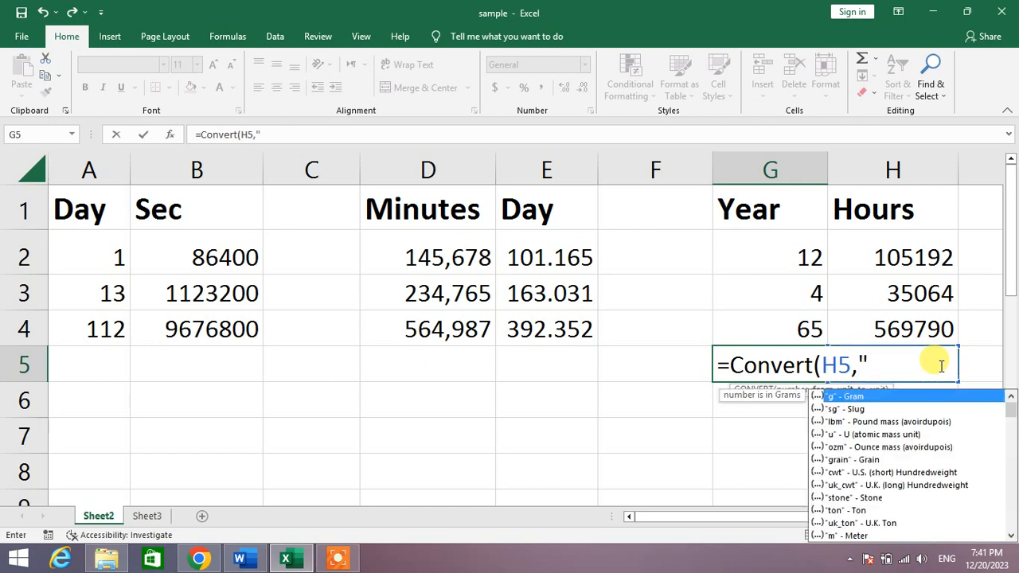
text(h)
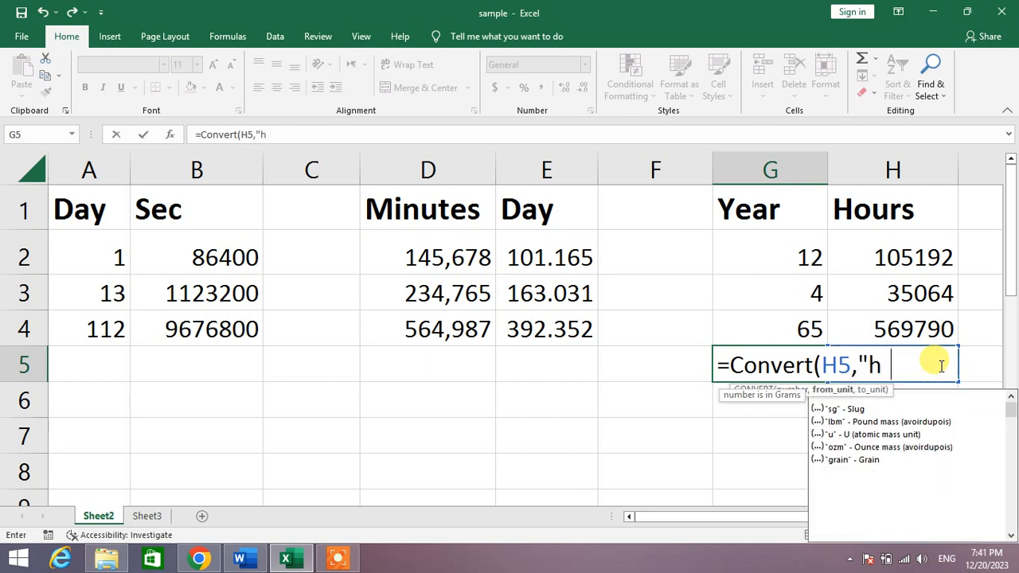
text(r",)
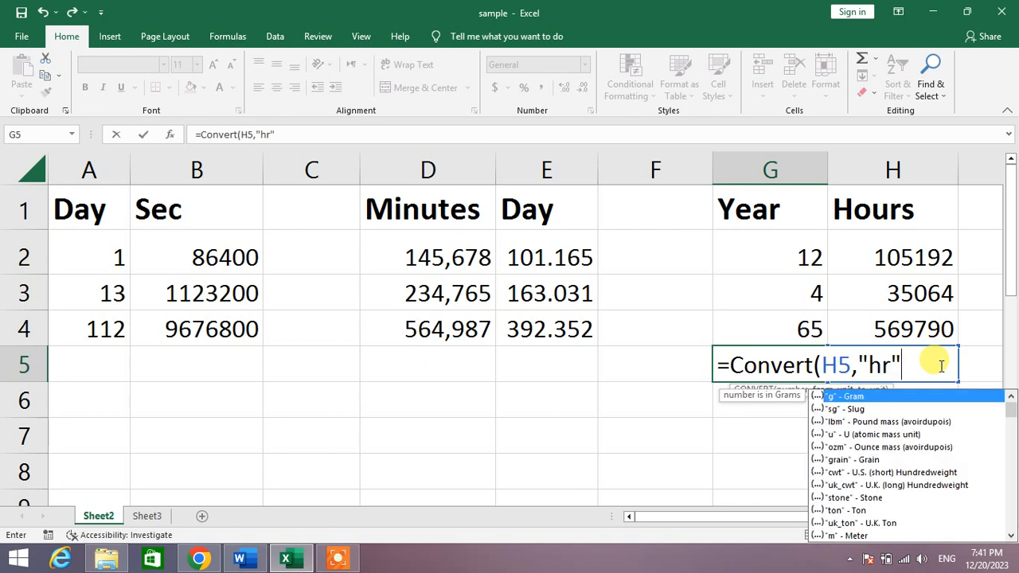
text("yr)
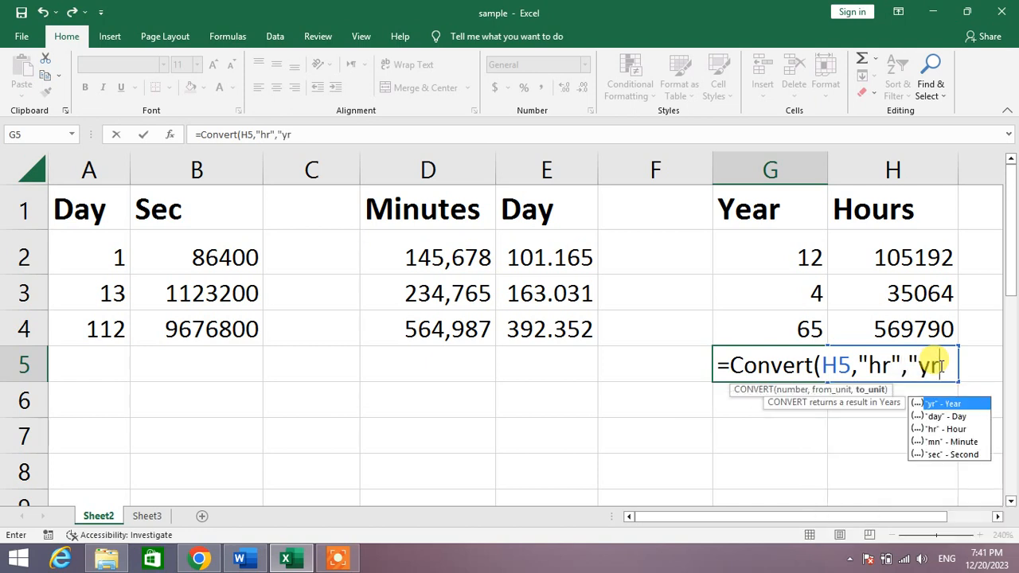
text(")
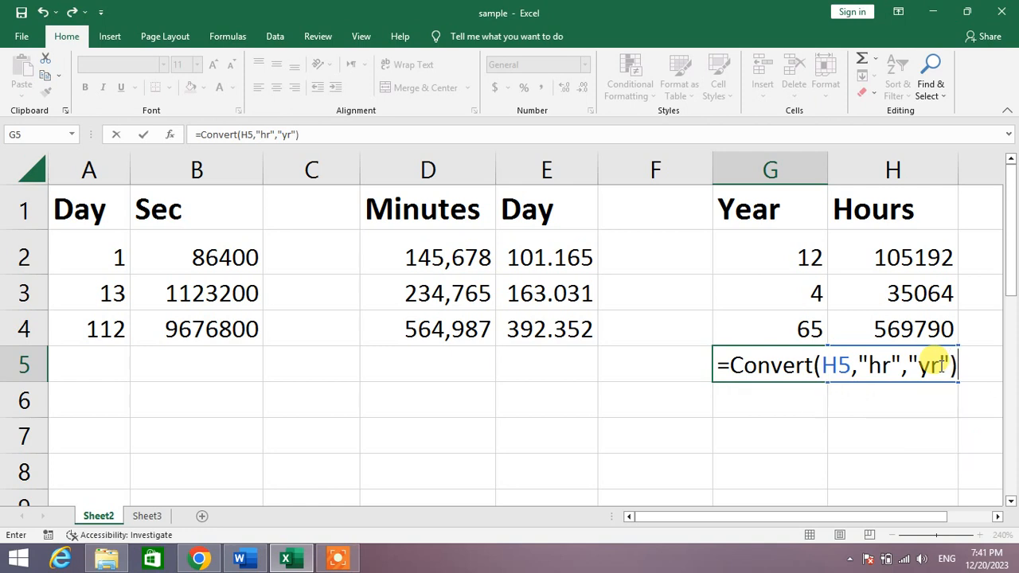
key(Return)
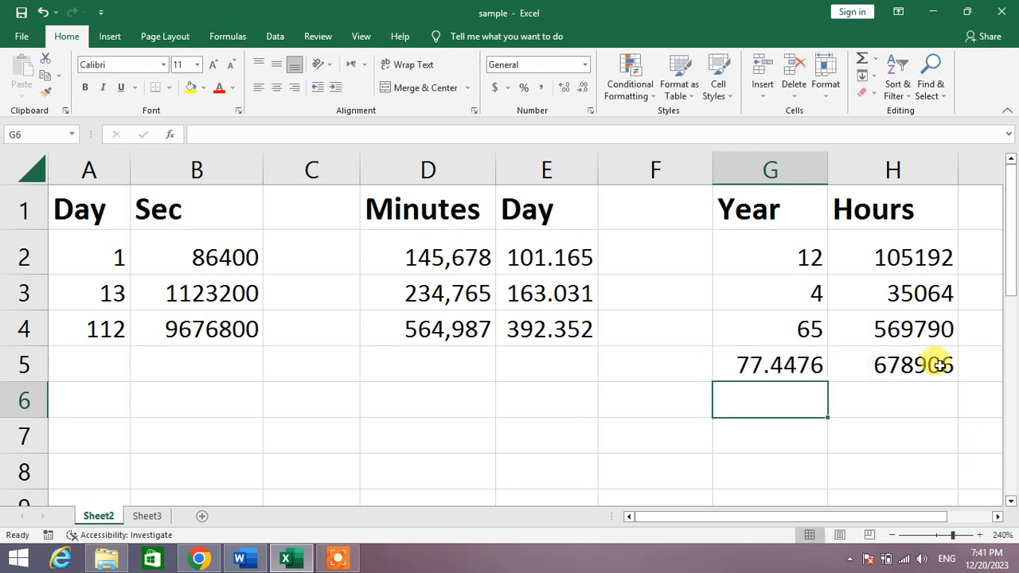
click(938, 365)
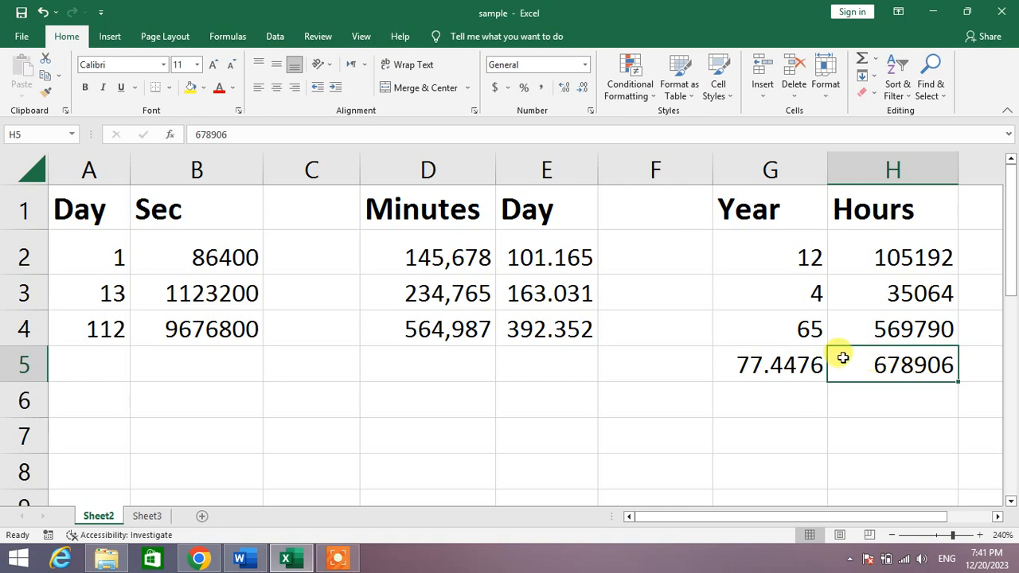
click(798, 364)
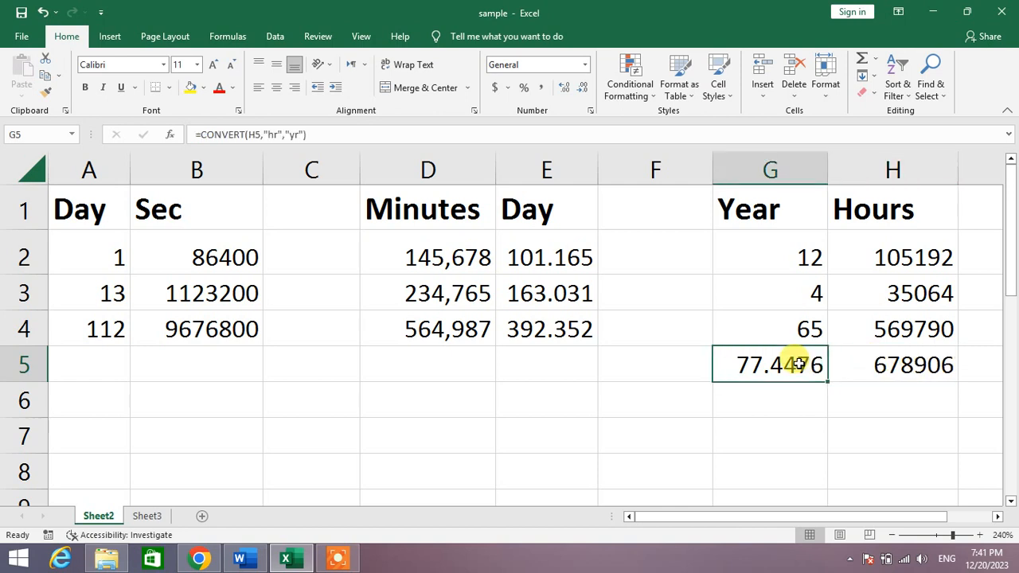